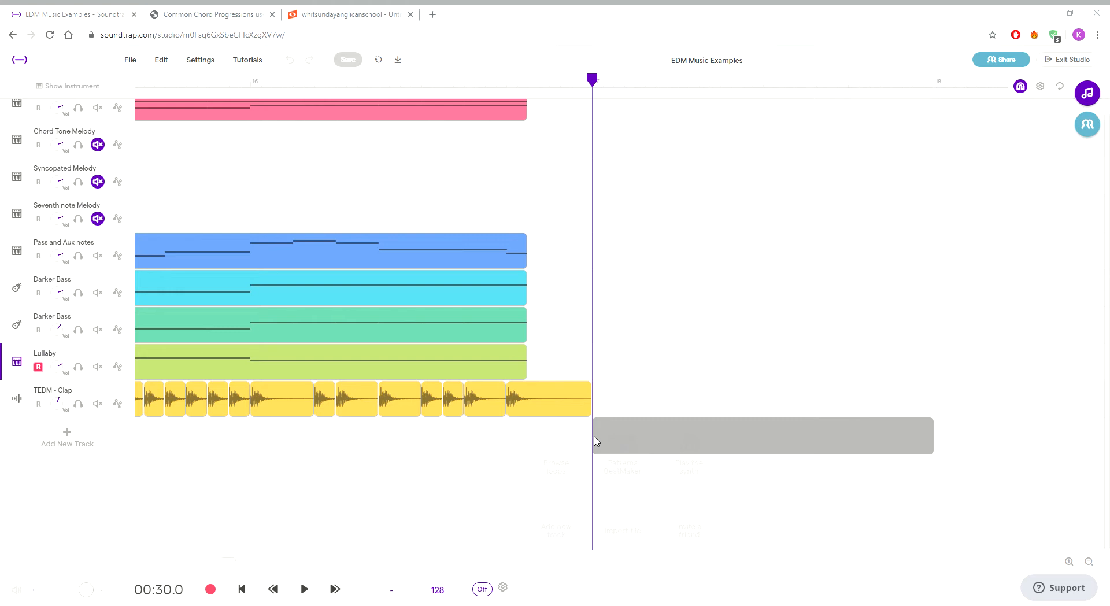
# - Place the TEDM - Kick one-shot on a new track at the start of bar 17
pyautogui.moveTo(595, 441); pyautogui.dragTo(596, 441)
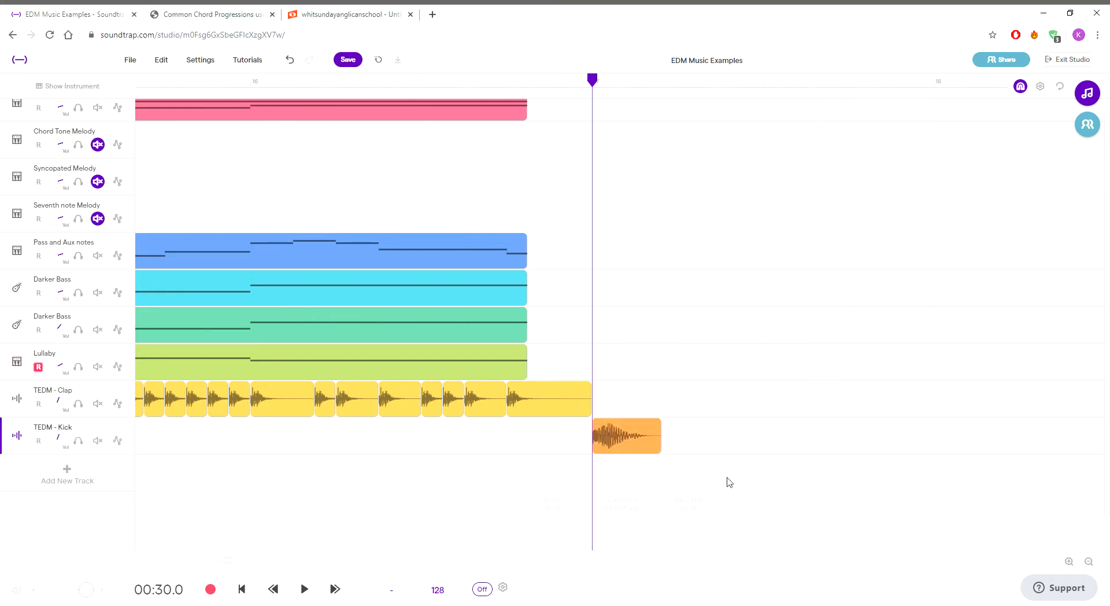
# - Examine the kick's waveform up close where it starts at bar 17, directly after the last clap
pyautogui.click(1070, 561)
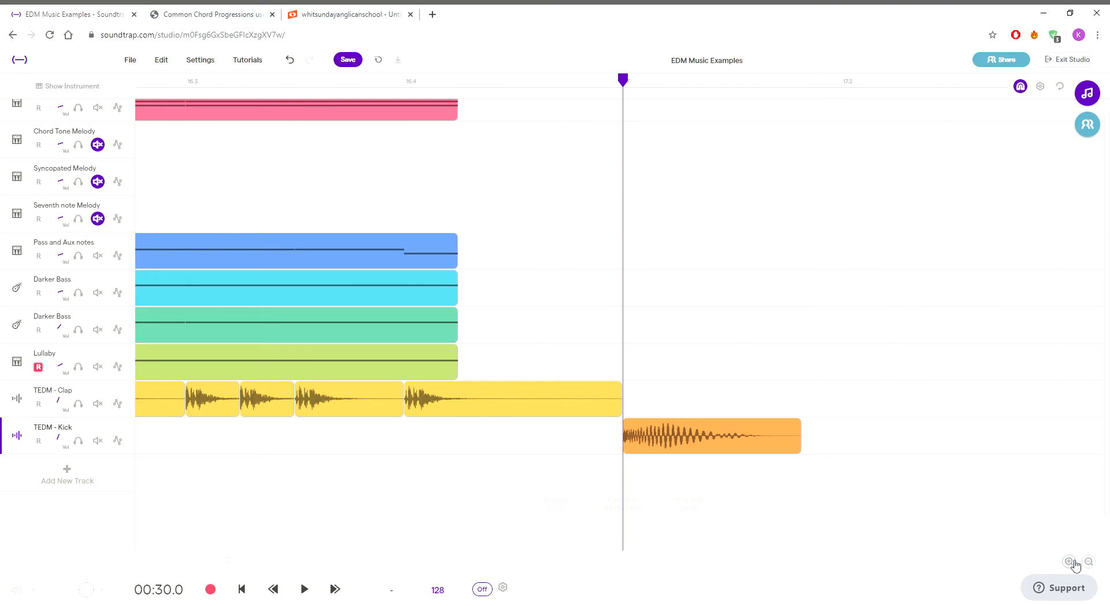
pyautogui.click(1070, 561)
pyautogui.click(1070, 561)
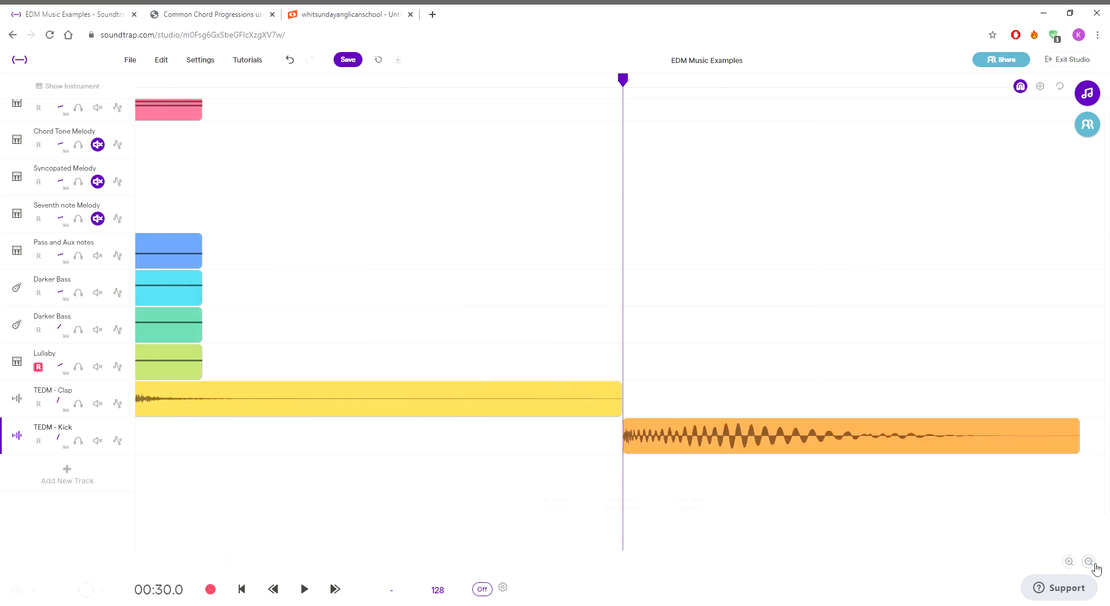
pyautogui.click(1093, 564)
pyautogui.click(1093, 564)
pyautogui.click(1092, 565)
pyautogui.click(1069, 562)
pyautogui.click(1067, 562)
pyautogui.click(1068, 563)
pyautogui.click(1068, 563)
pyautogui.click(1068, 563)
pyautogui.click(1069, 562)
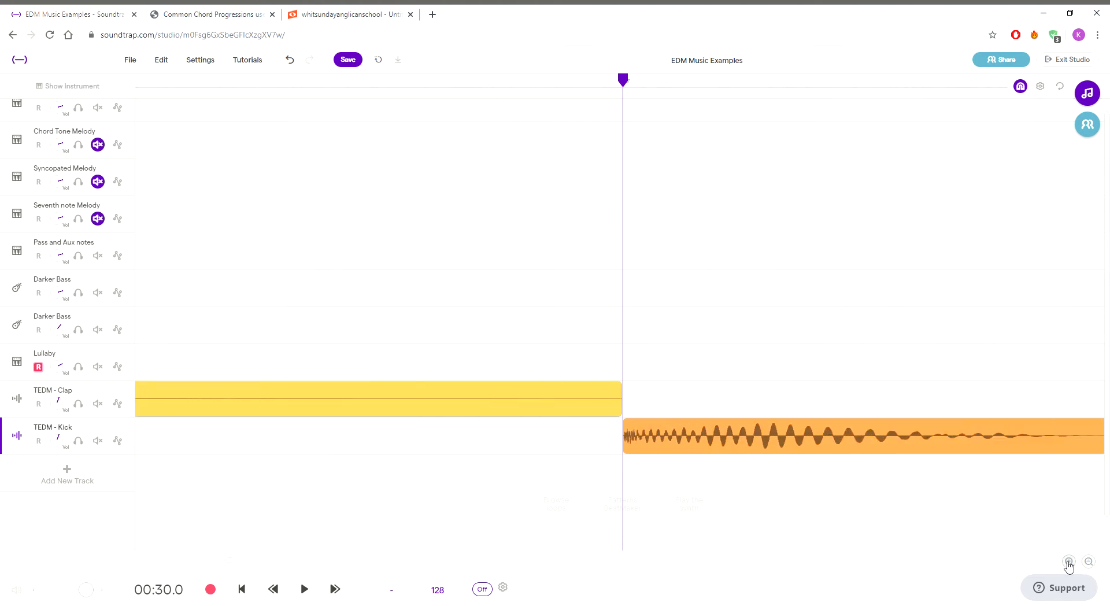
pyautogui.scroll(-1, 1006, 525)
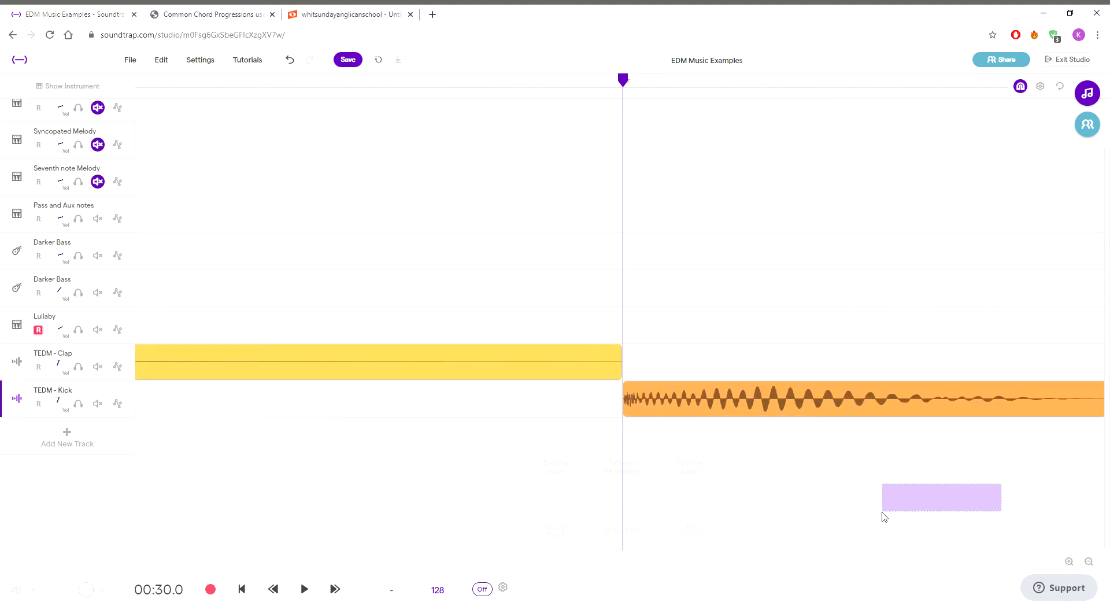
pyautogui.click(1089, 562)
pyautogui.click(1089, 562)
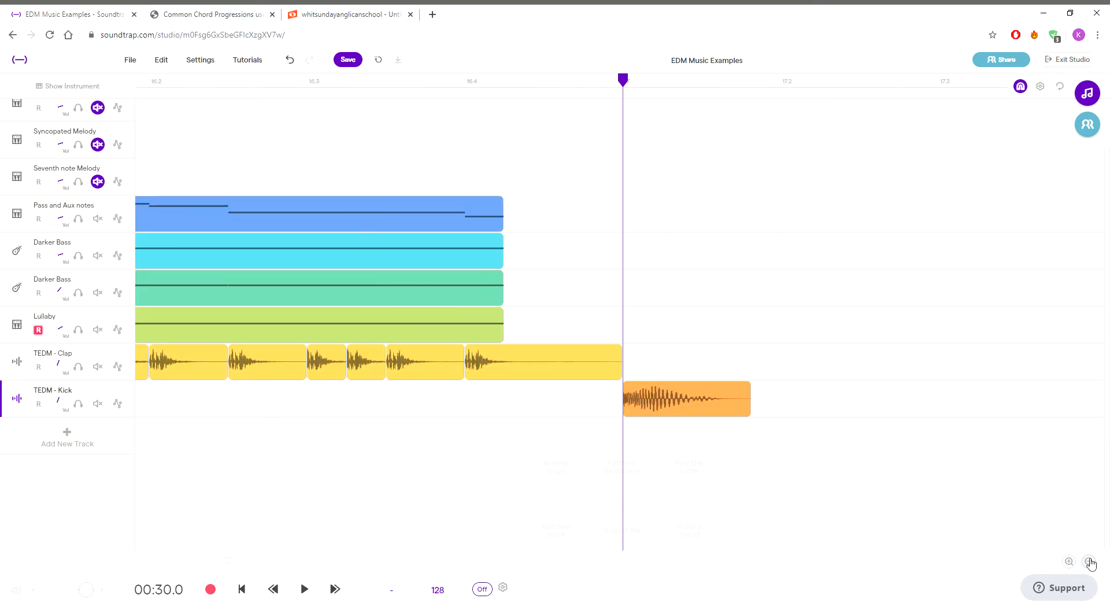
# - Position the playhead on beat 2 of bar 17, just after the kick clip
pyautogui.click(796, 386)
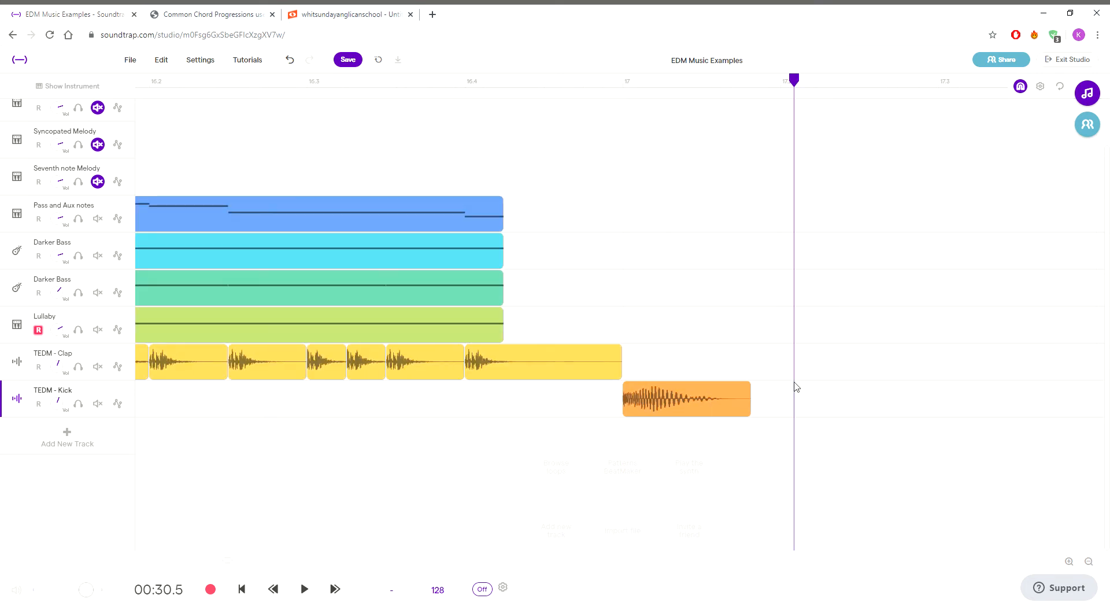
pyautogui.click(784, 388)
pyautogui.click(778, 388)
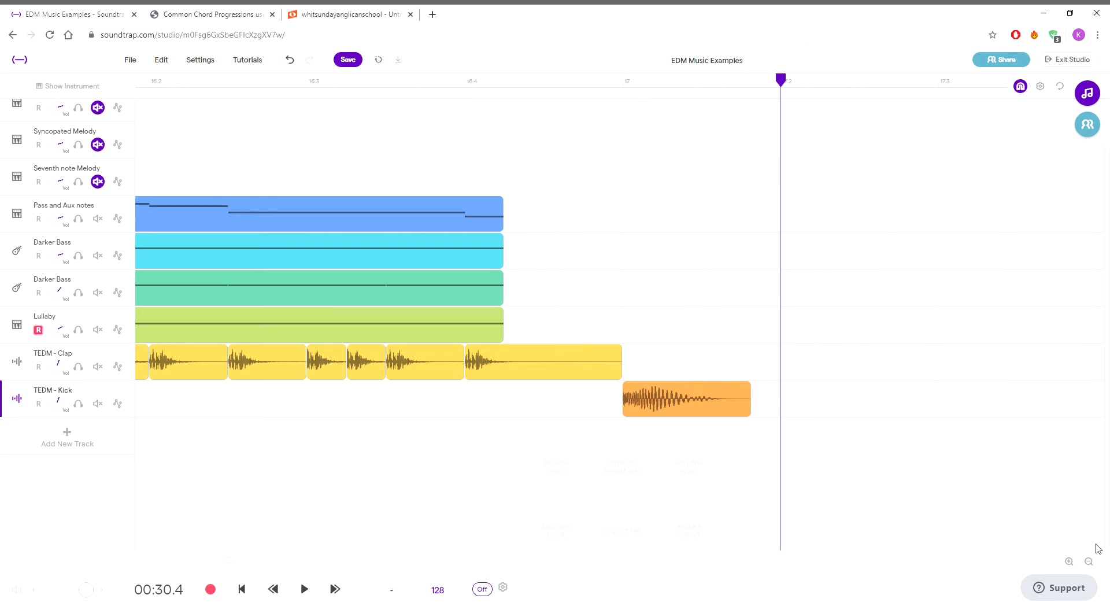
pyautogui.click(1089, 561)
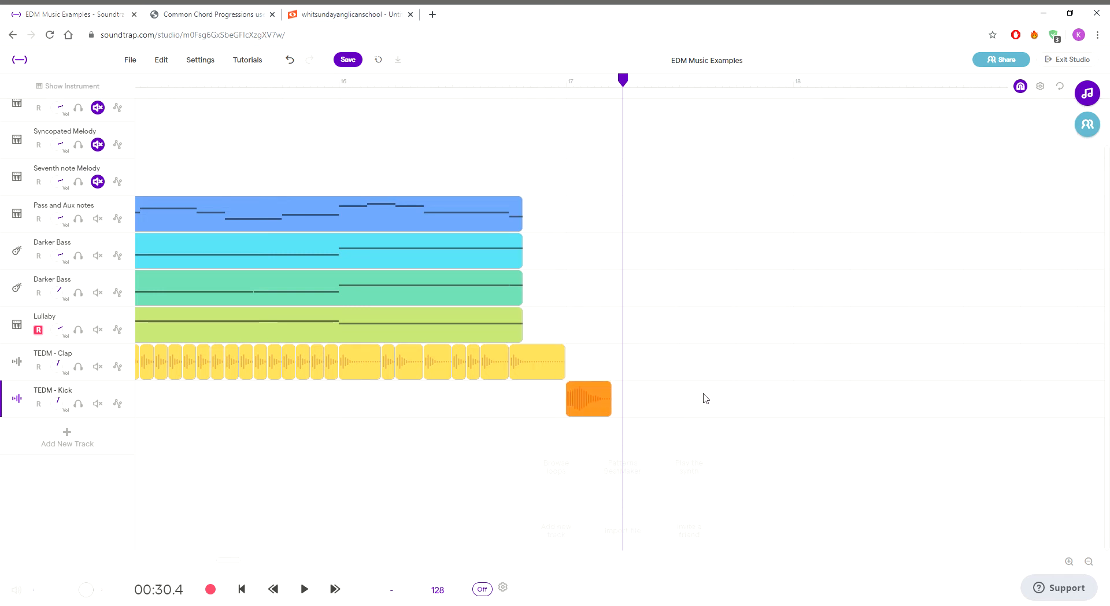
pyautogui.click(1090, 562)
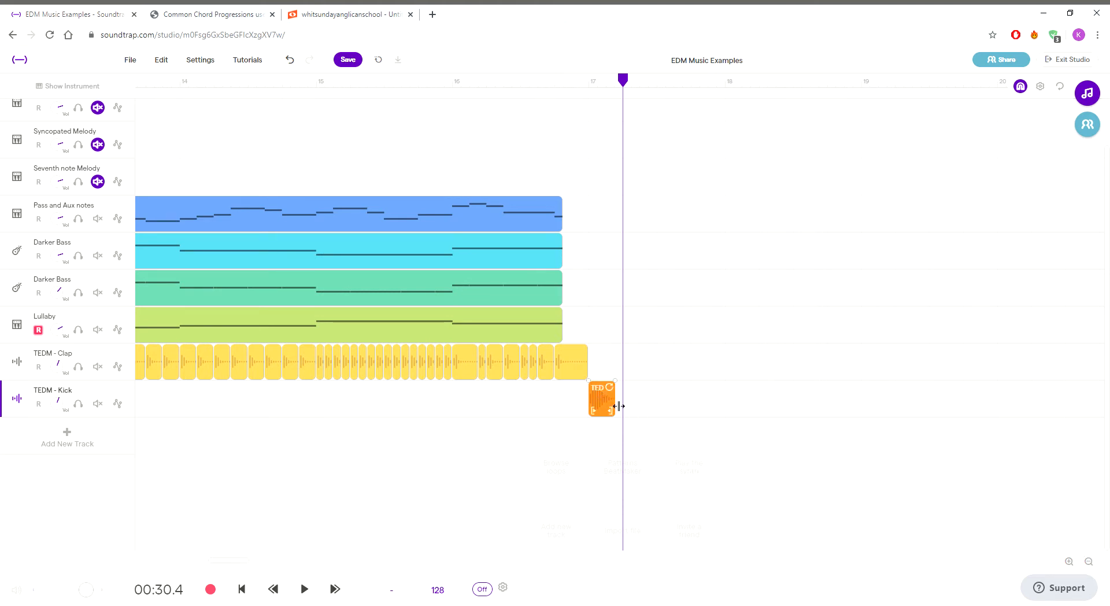
# - Try looping the kick clip across bar 17, and shorten it back to a single hit
pyautogui.moveTo(611, 397); pyautogui.dragTo(724, 408)
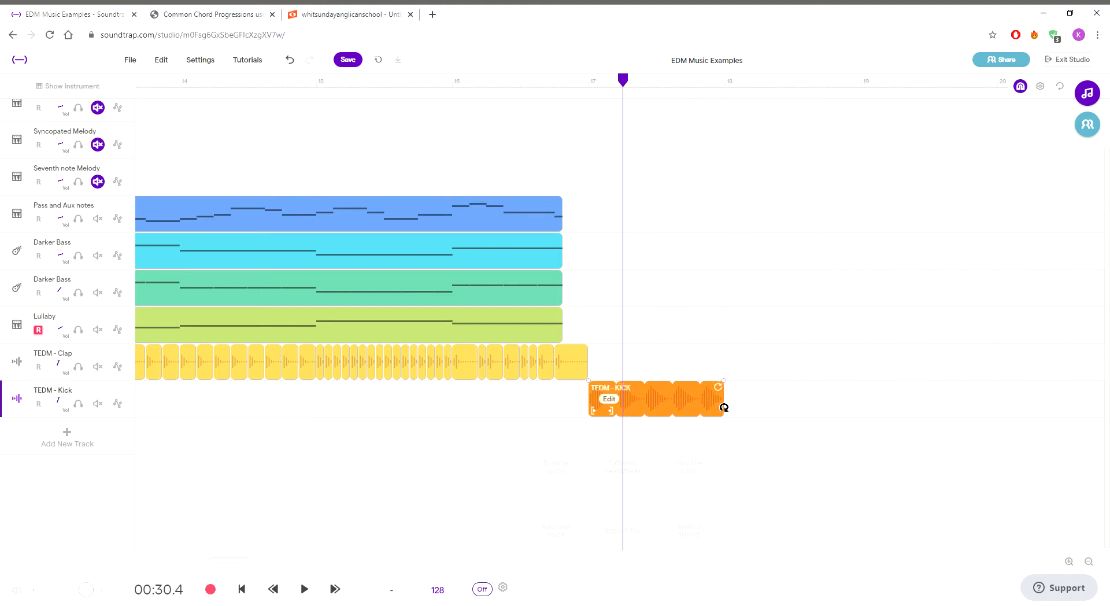
pyautogui.click(726, 368)
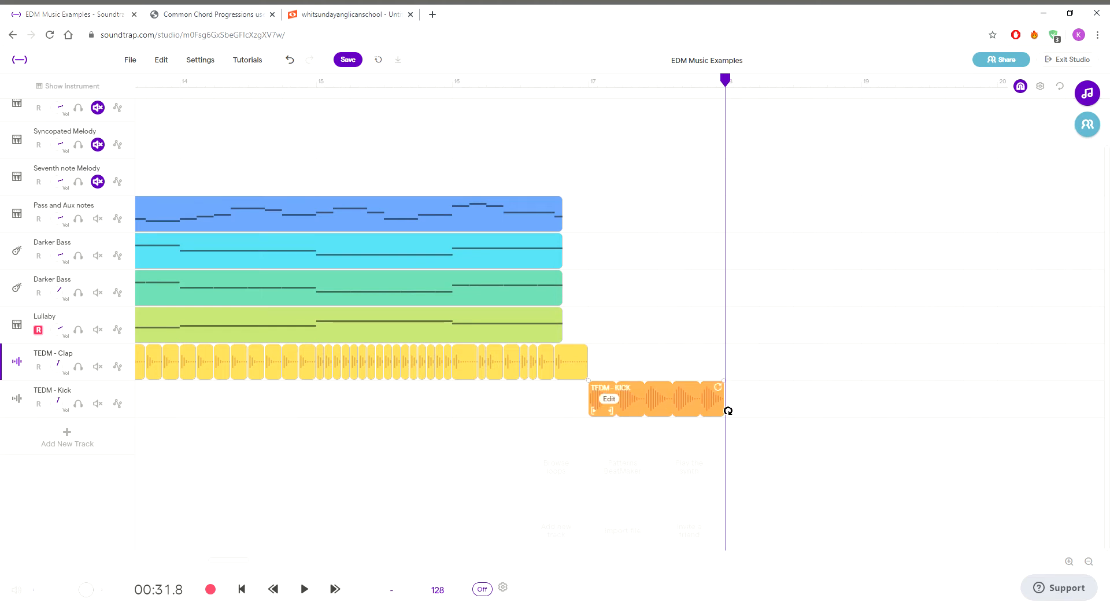
pyautogui.moveTo(723, 396); pyautogui.dragTo(616, 397)
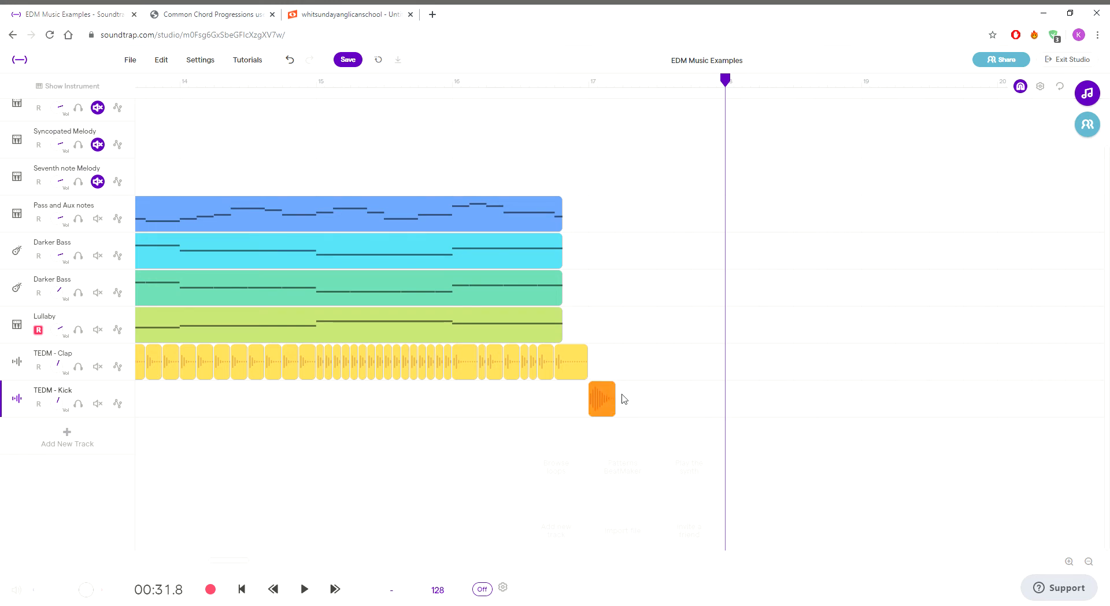
# - Paste copies of the kick on beats 2, 3 and 4 of bar 17
pyautogui.click(624, 398)
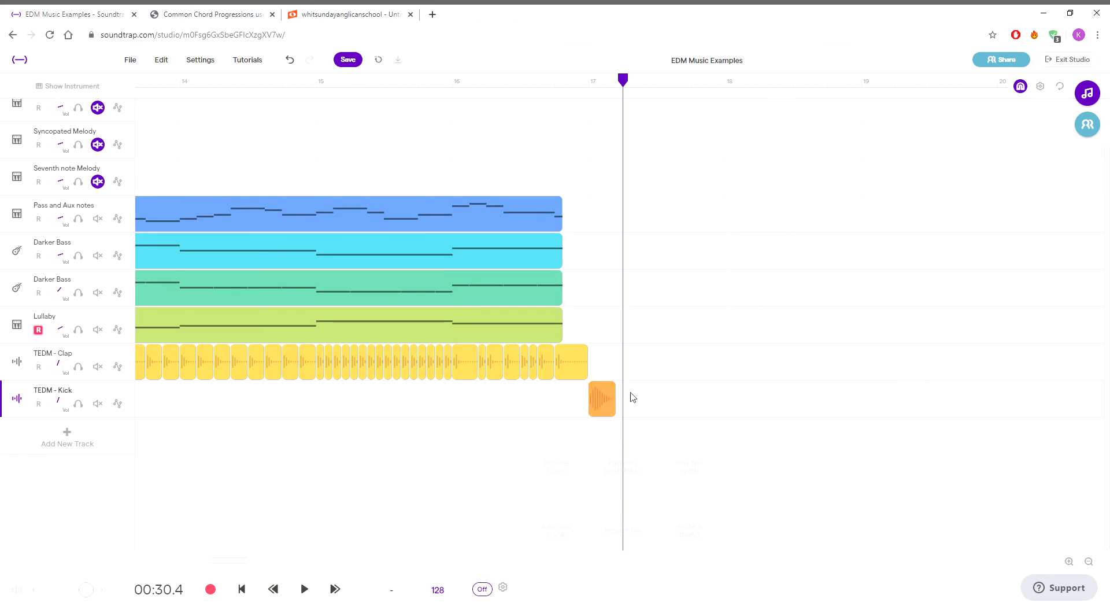
pyautogui.hotkey('ctrl', 'v')
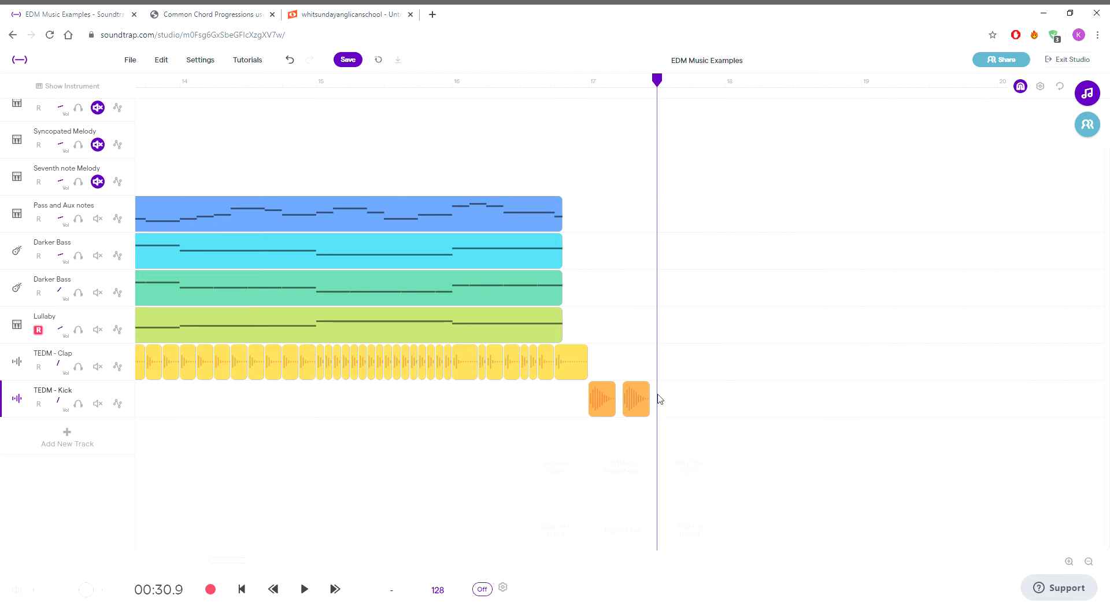
pyautogui.hotkey('ctrl', 'v')
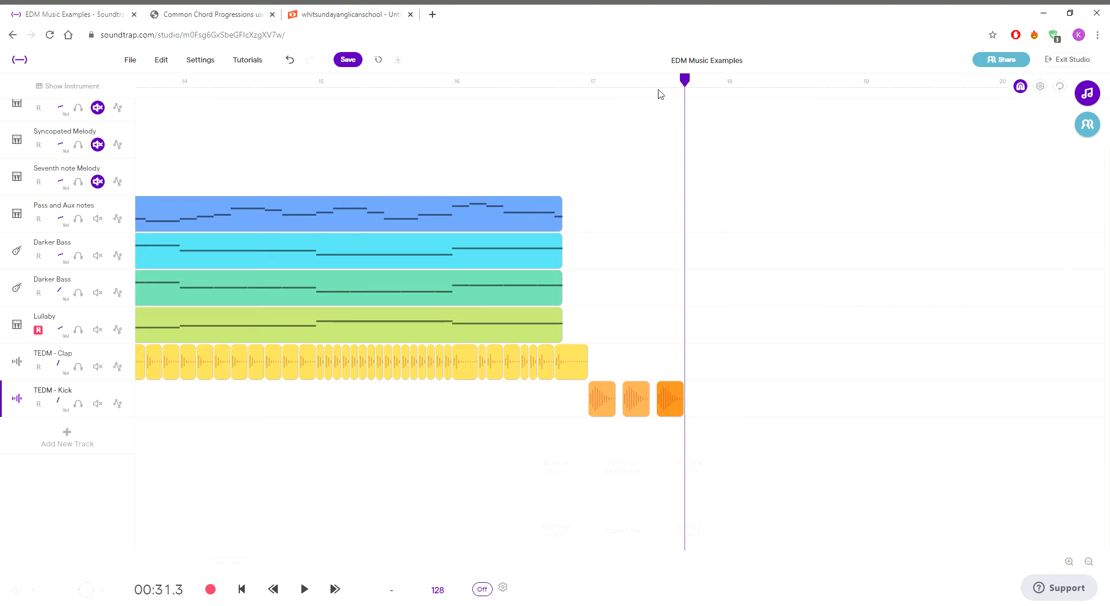
pyautogui.click(692, 97)
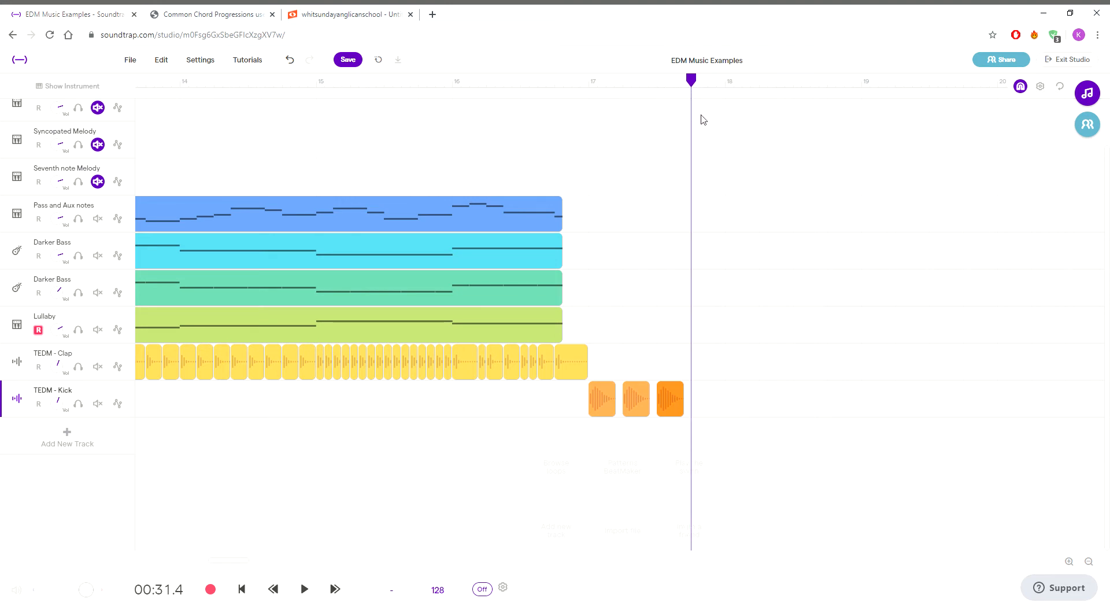
pyautogui.hotkey('ctrl', 'v')
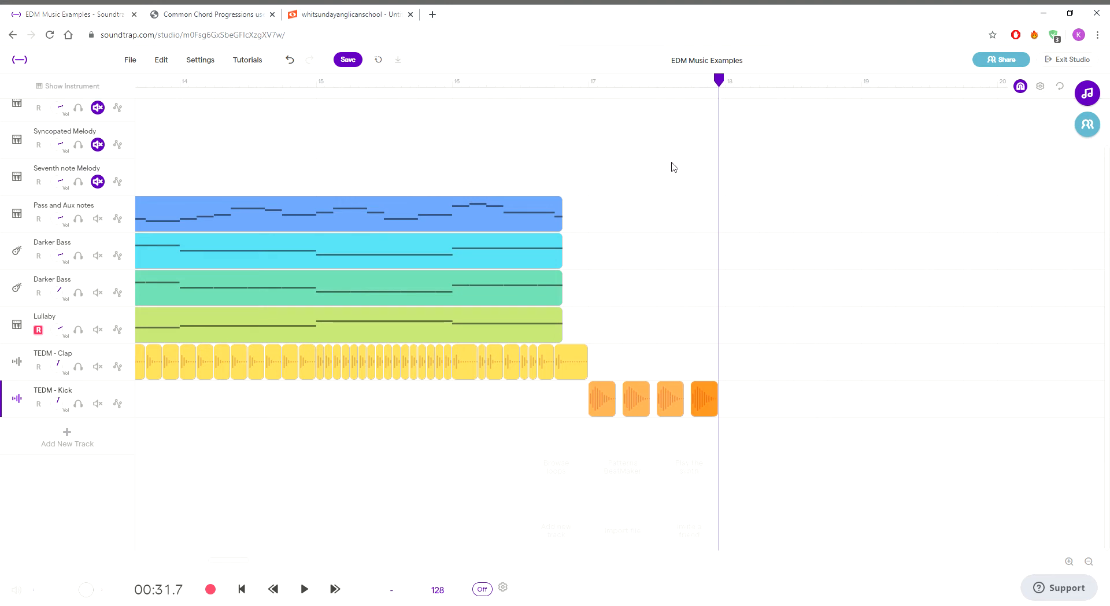
# - Duplicate the four kicks of bar 17 at the start of bar 18
pyautogui.moveTo(741, 383); pyautogui.dragTo(595, 412)
pyautogui.click(723, 398)
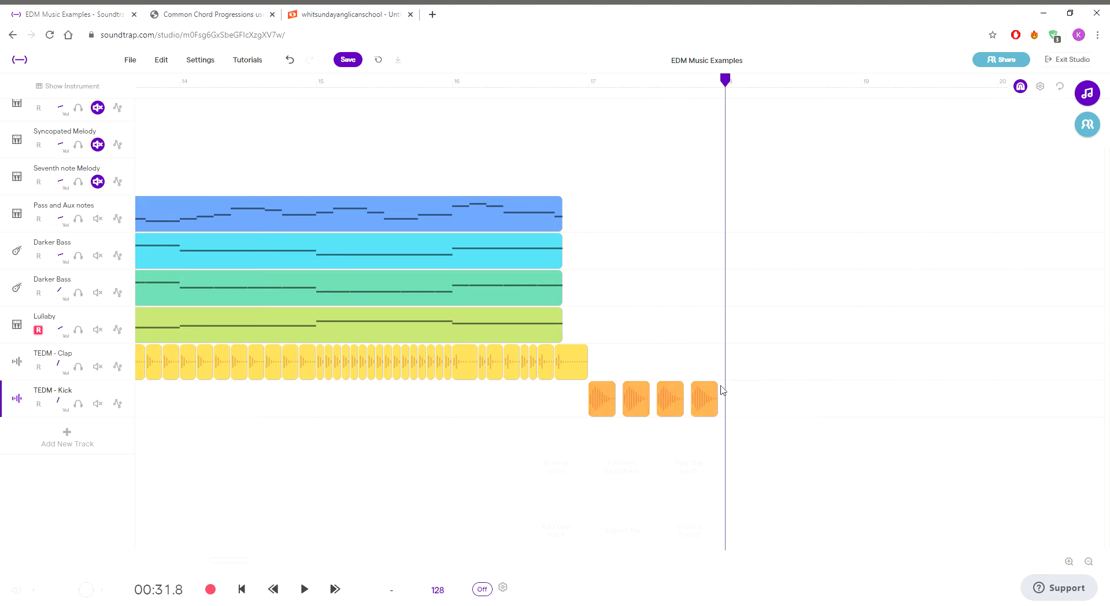
pyautogui.hotkey('ctrl', 'v')
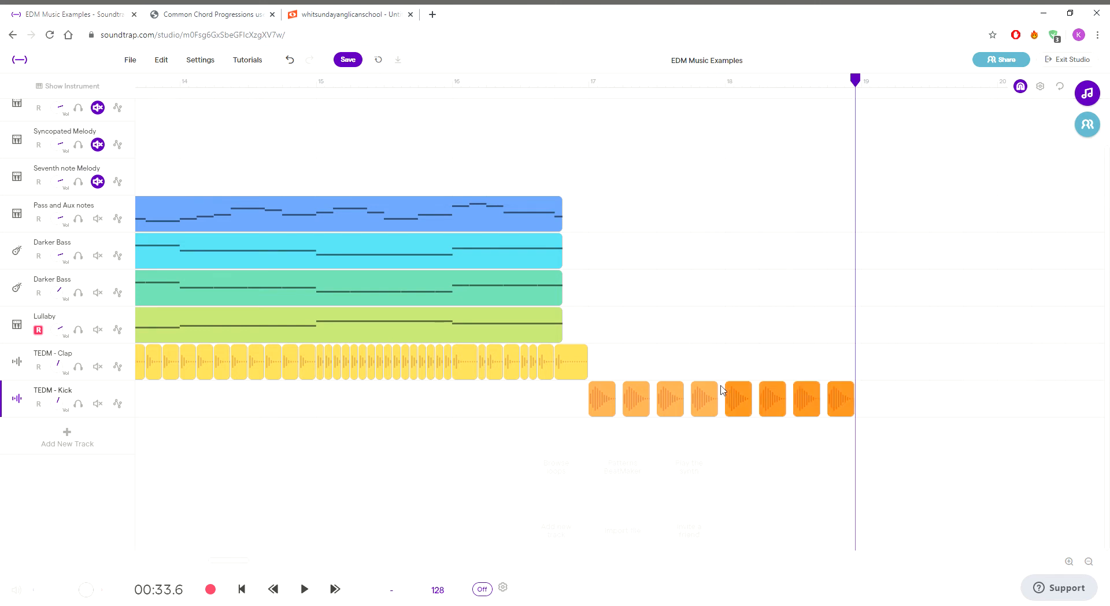
# - Try pasting the four-kick group directly behind the last kick, and remove the off-beat copies
pyautogui.hotkey('ctrl', 'v')
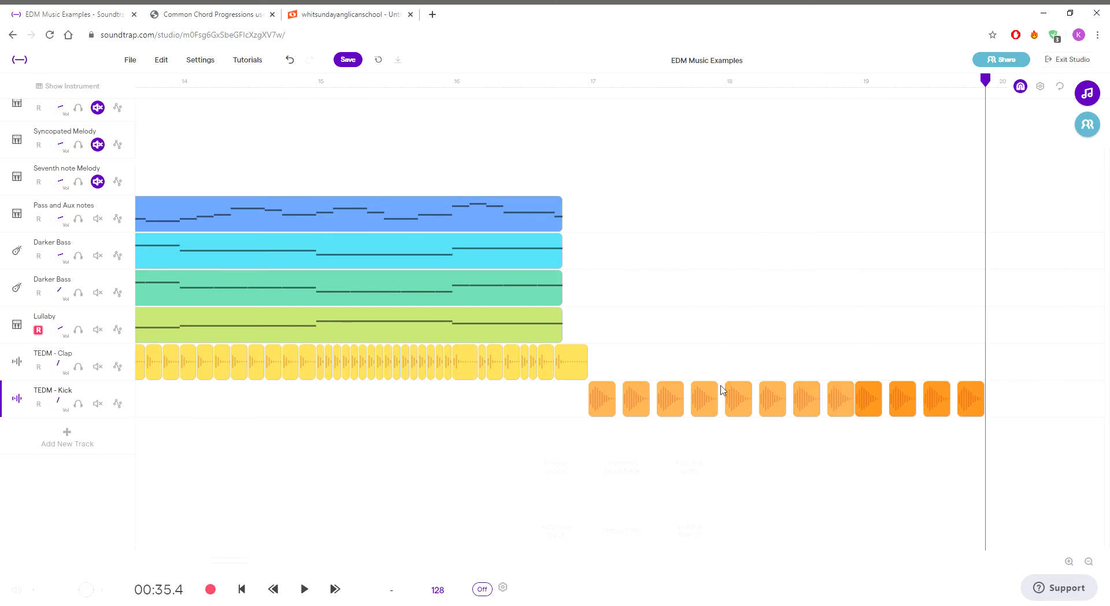
pyautogui.hotkey('ctrl', 'v')
pyautogui.hotkey('ctrl', 'z')
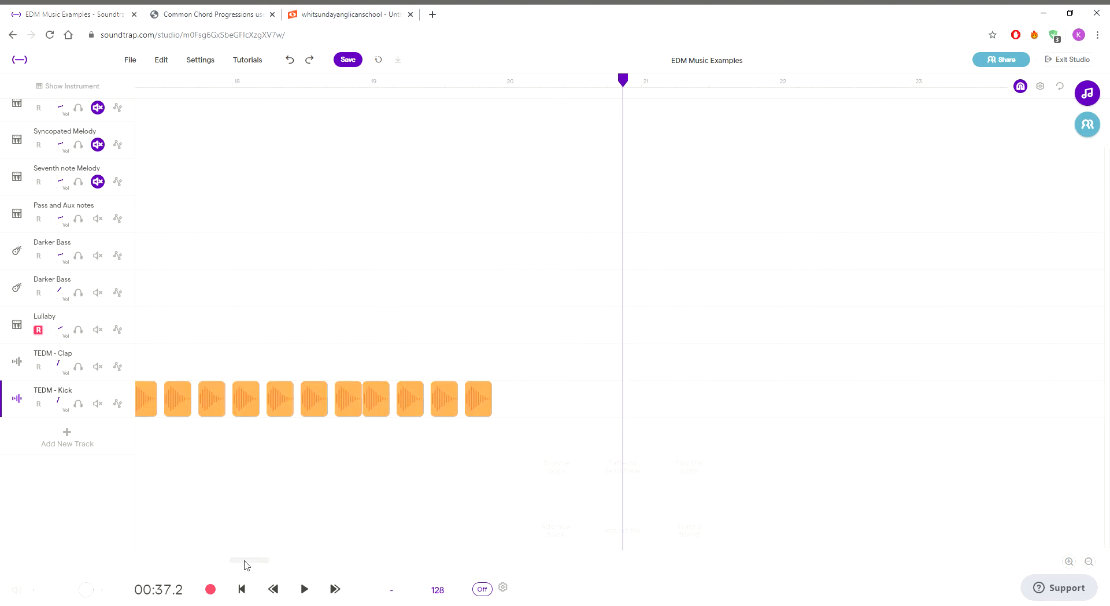
pyautogui.moveTo(245, 564); pyautogui.dragTo(228, 565)
pyautogui.moveTo(830, 375); pyautogui.dragTo(699, 426)
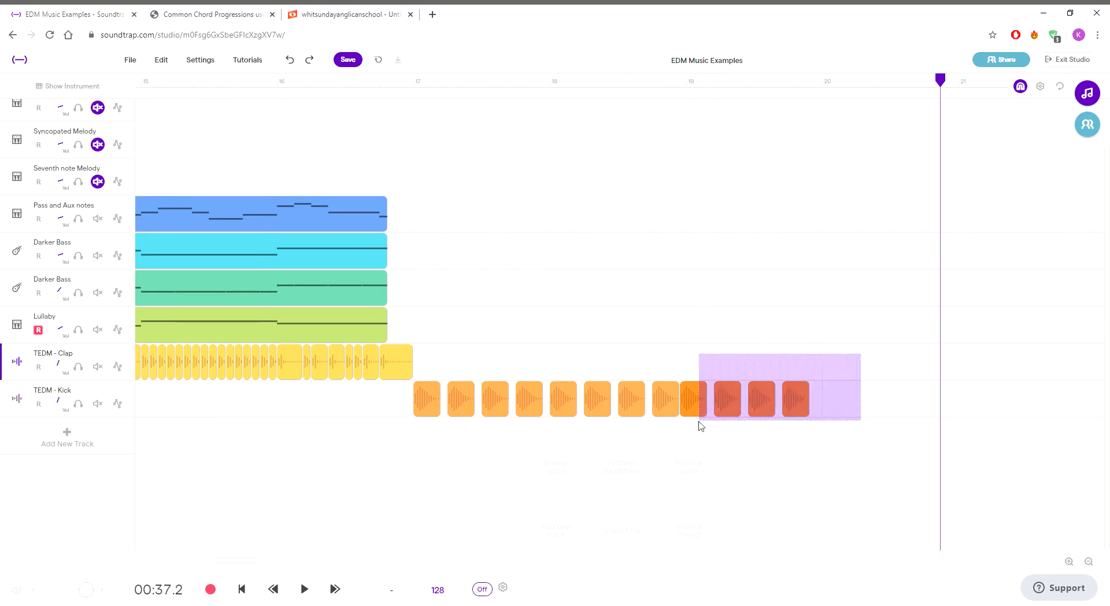
pyautogui.press('Delete')
# - Paste the four-kick group on the beat at bars 19 and 20
pyautogui.click(688, 401)
pyautogui.hotkey('ctrl', 'v')
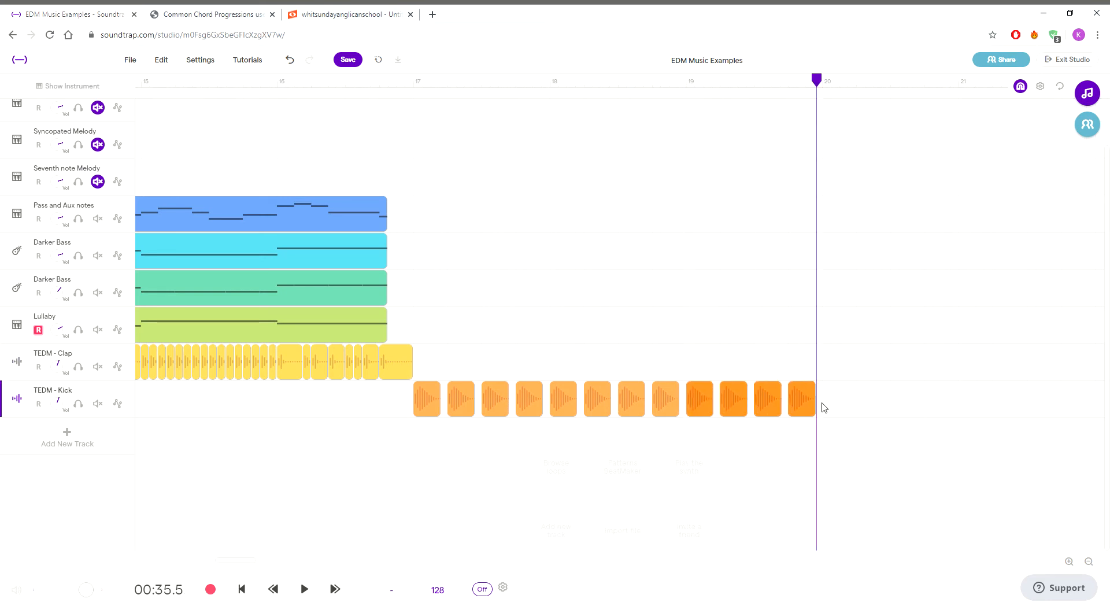
pyautogui.hotkey('ctrl', 'v')
# - Duplicate the sixteen kicks of bars 17 to 20 at the start of bar 21
pyautogui.moveTo(950, 366); pyautogui.dragTo(436, 431)
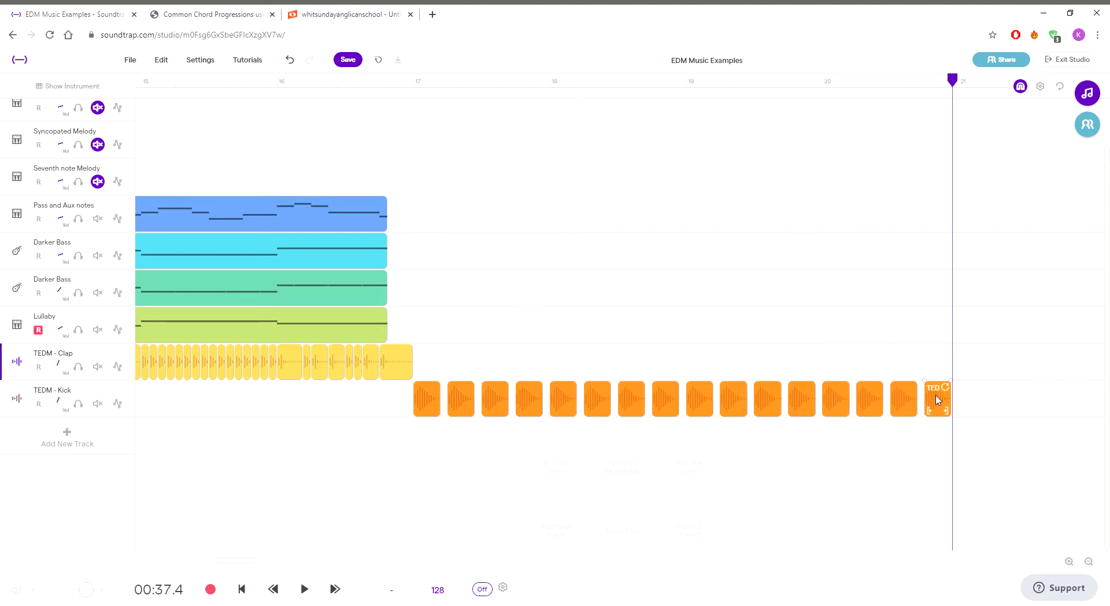
pyautogui.click(958, 406)
pyautogui.hotkey('ctrl', 'v')
# - Duplicate all kicks of bars 17 to 24 at bar 25, extending the pattern to bar 33
pyautogui.click(1089, 562)
pyautogui.click(1089, 562)
pyautogui.moveTo(598, 384); pyautogui.dragTo(418, 436)
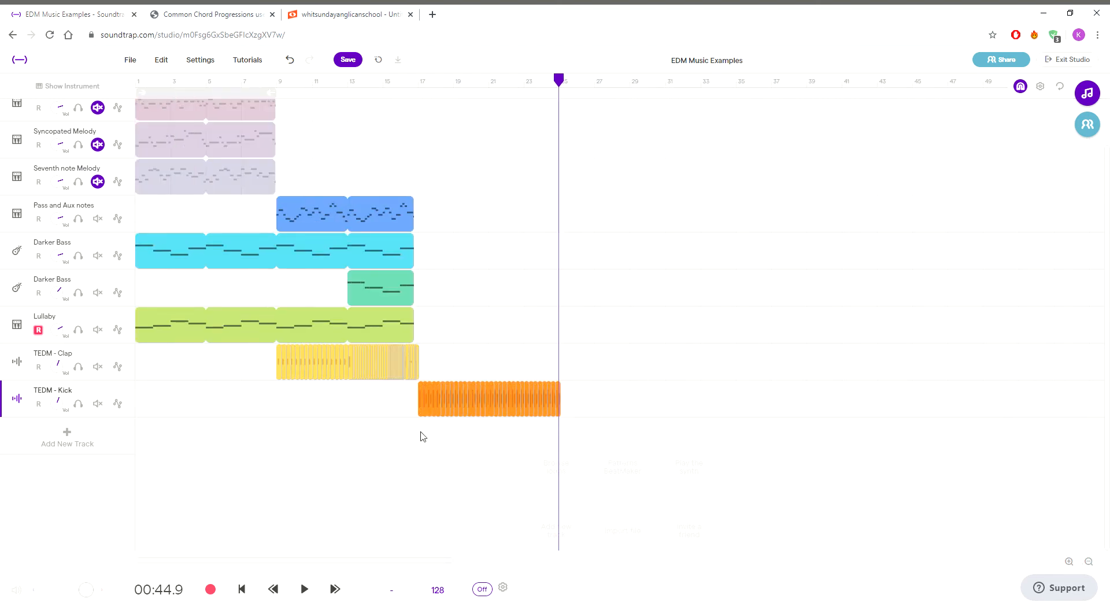
pyautogui.click(1069, 562)
pyautogui.click(631, 400)
pyautogui.hotkey('ctrl', 'v')
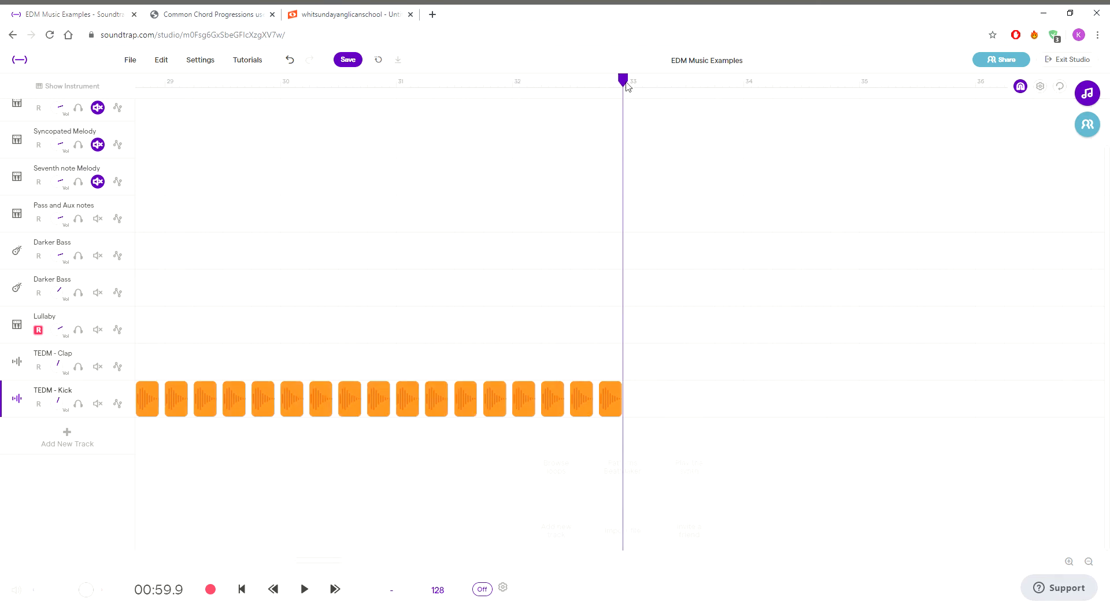
pyautogui.click(1088, 561)
pyautogui.click(1089, 562)
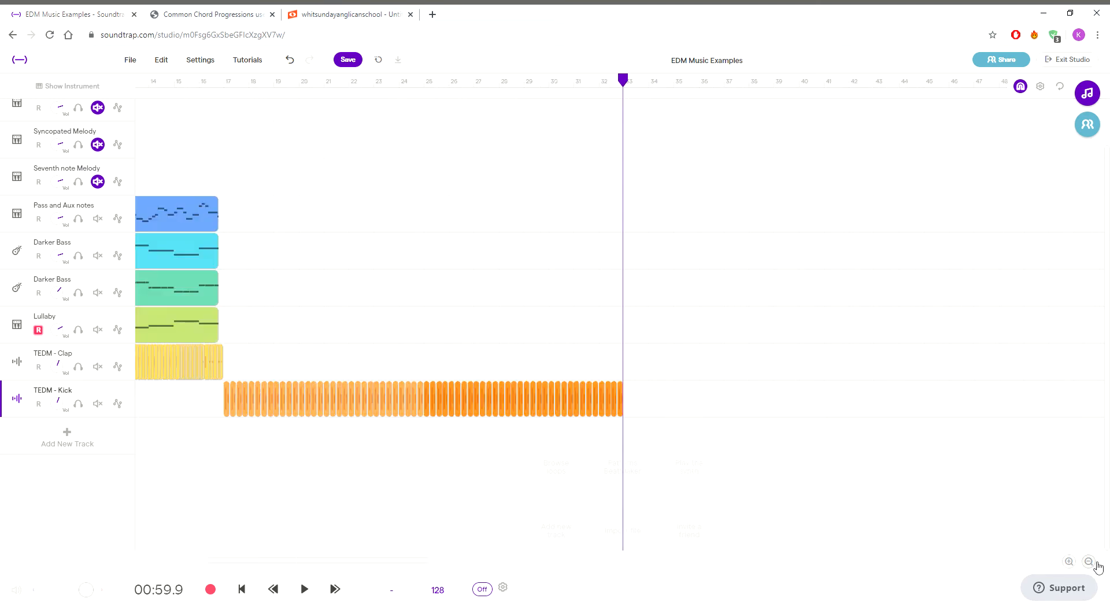
pyautogui.click(1089, 562)
# - Play the arrangement from the start of bar 9
pyautogui.click(376, 435)
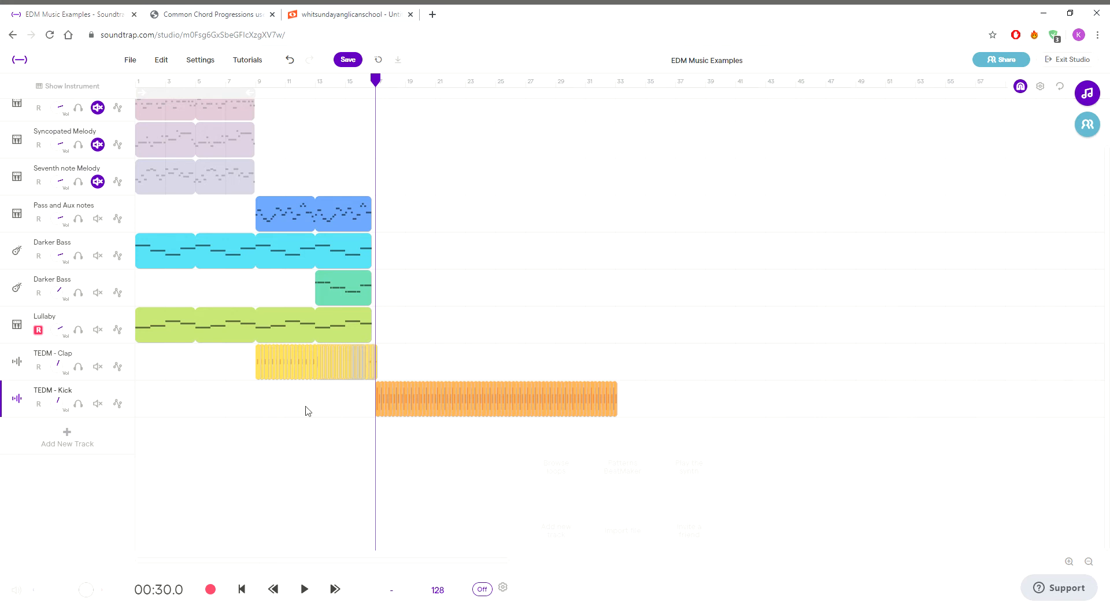
pyautogui.click(257, 415)
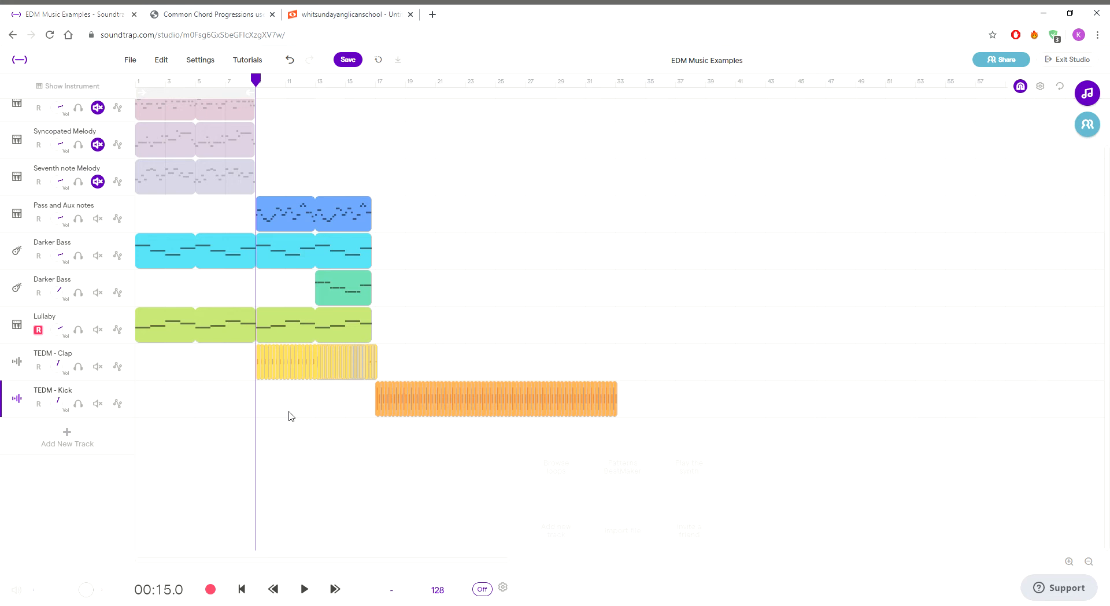
pyautogui.press('space')
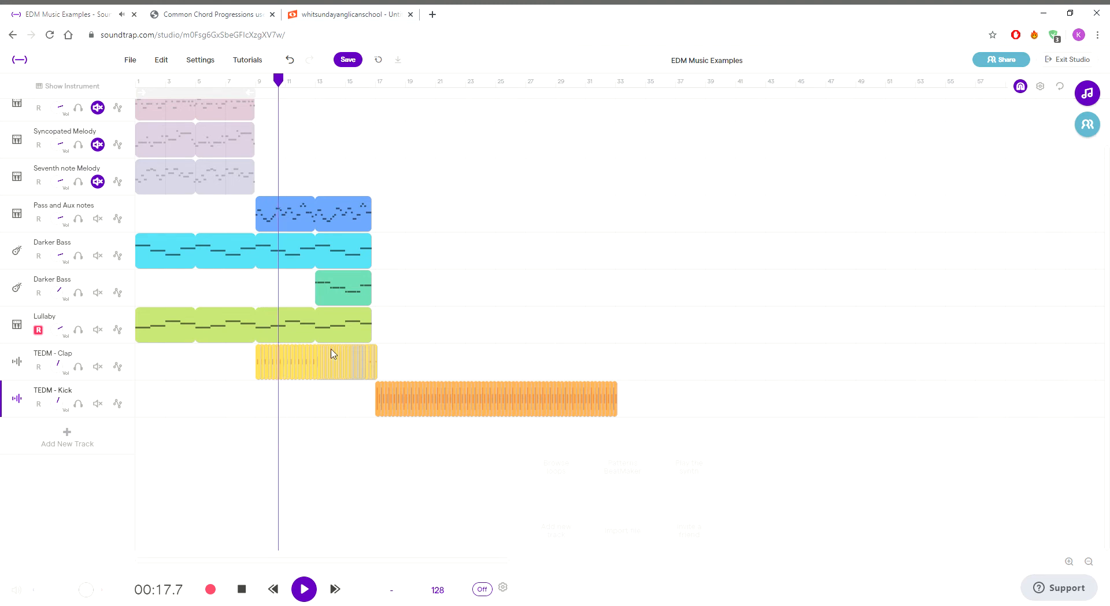
# - Duplicate the Pass and Aux notes clip and align the copy with the kick's start at bar 17
pyautogui.click(344, 217)
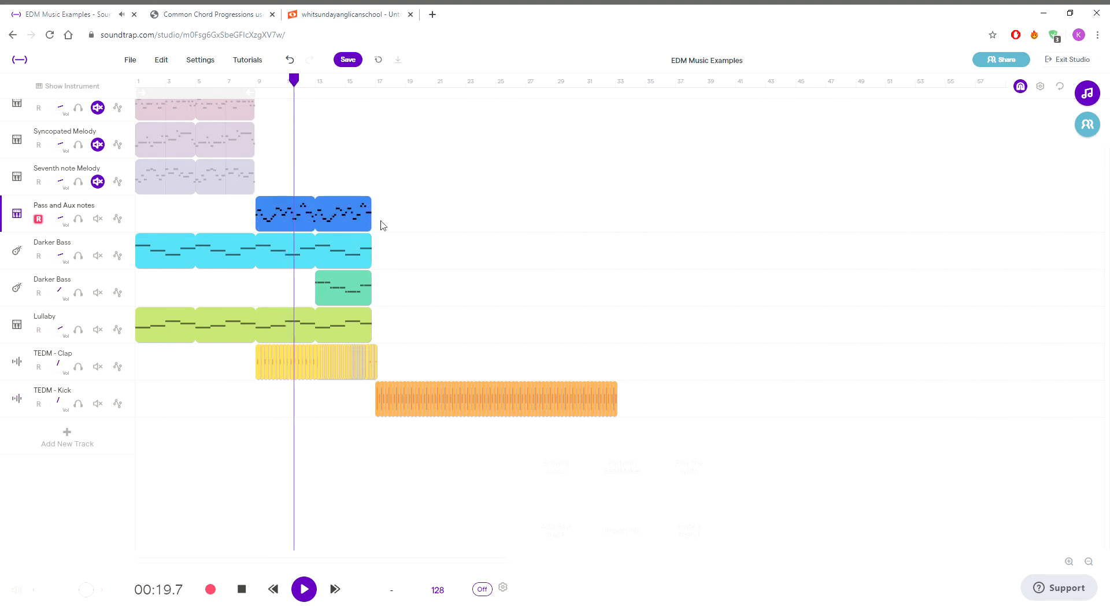
pyautogui.click(379, 225)
pyautogui.hotkey('ctrl', 'v')
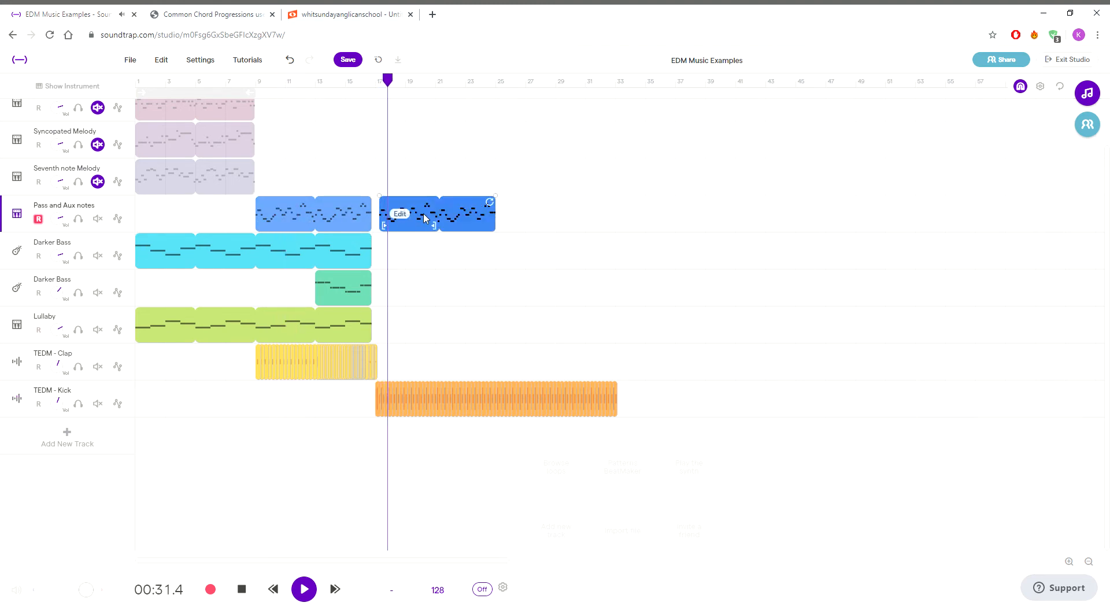
pyautogui.click(272, 185)
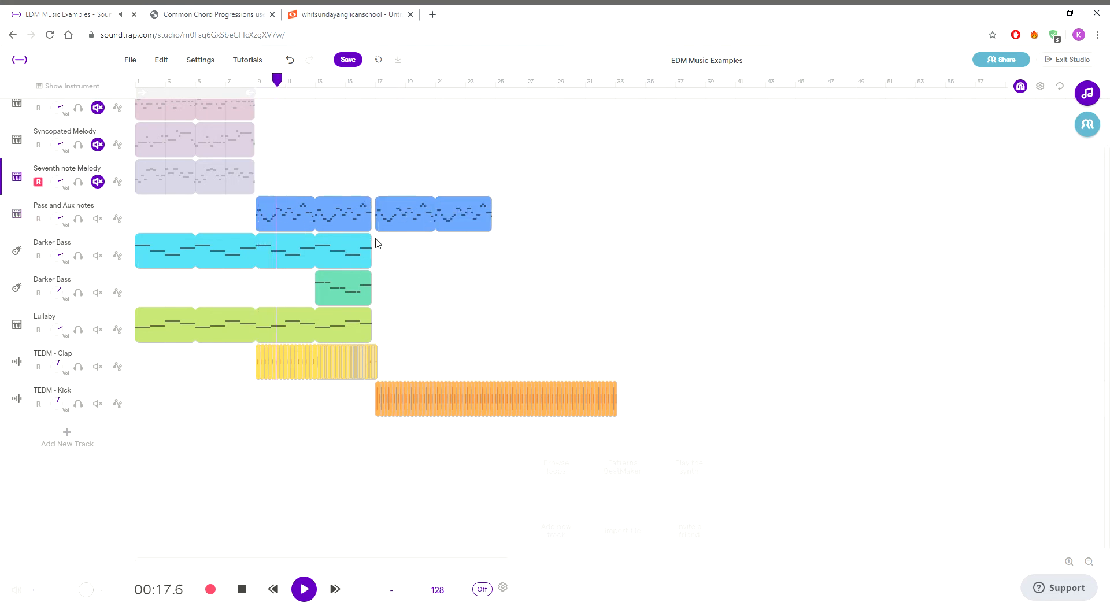
pyautogui.scroll(1, 358, 249)
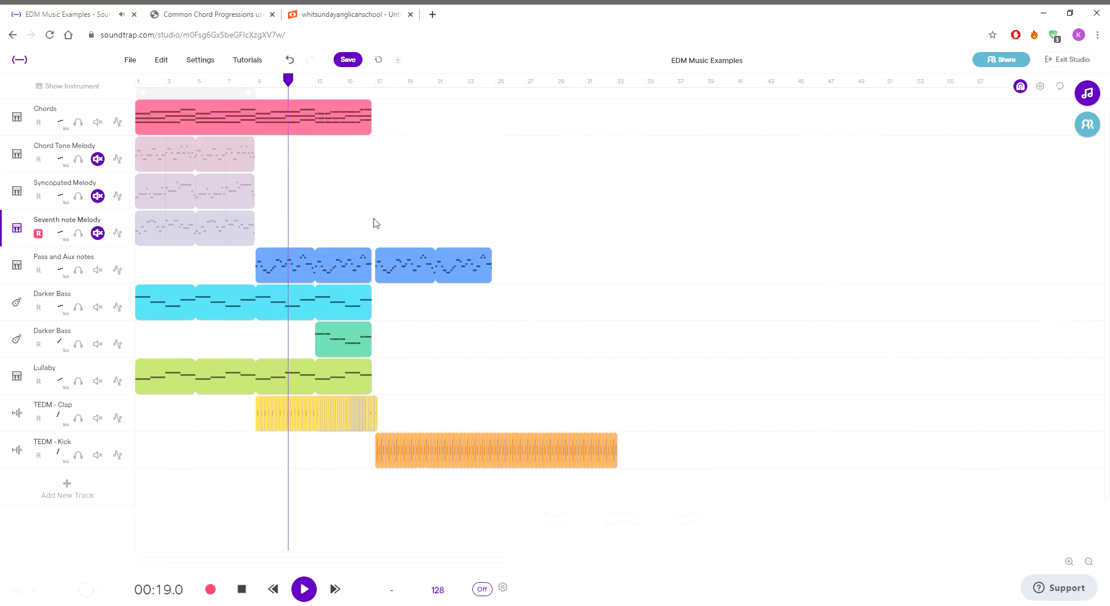
# - Stop playback and duplicate the full Chords clip at the start of bar 17
pyautogui.click(347, 118)
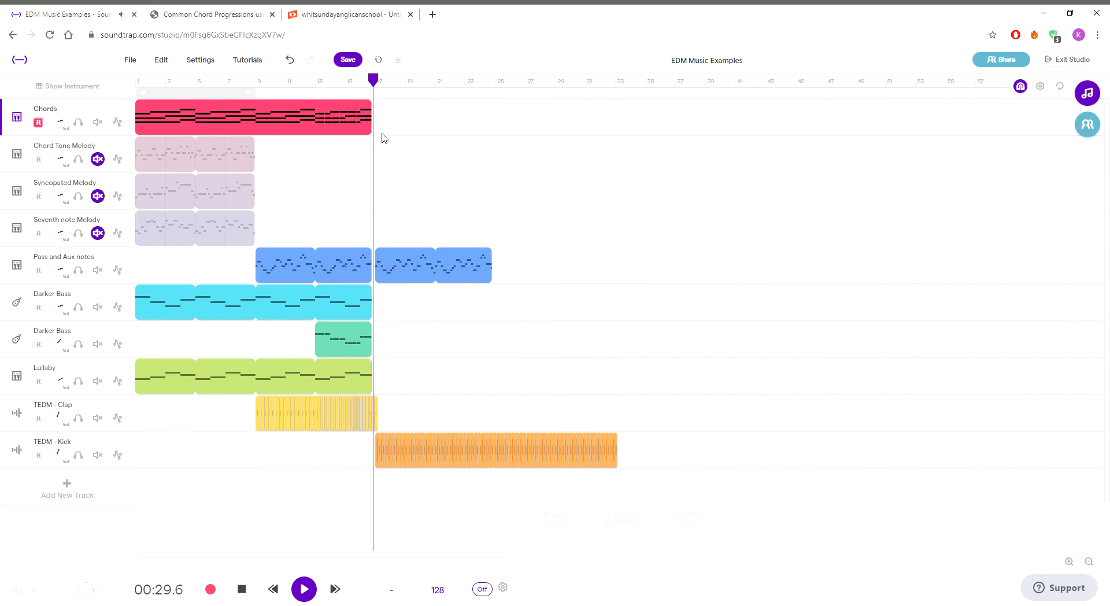
pyautogui.press('space')
pyautogui.moveTo(461, 259)
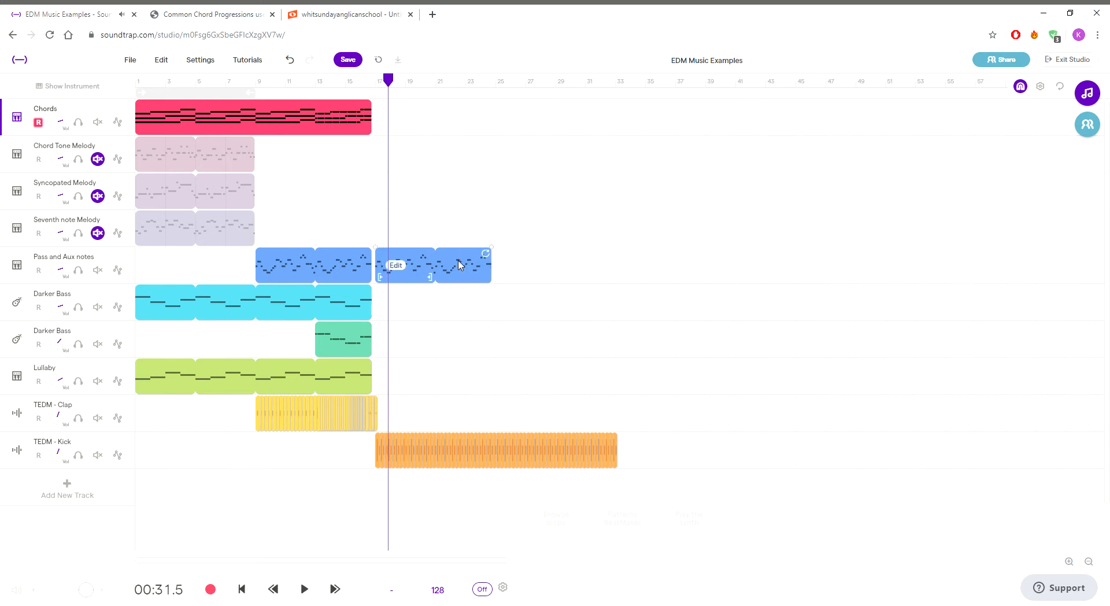
pyautogui.click(379, 122)
pyautogui.hotkey('ctrl', 'v')
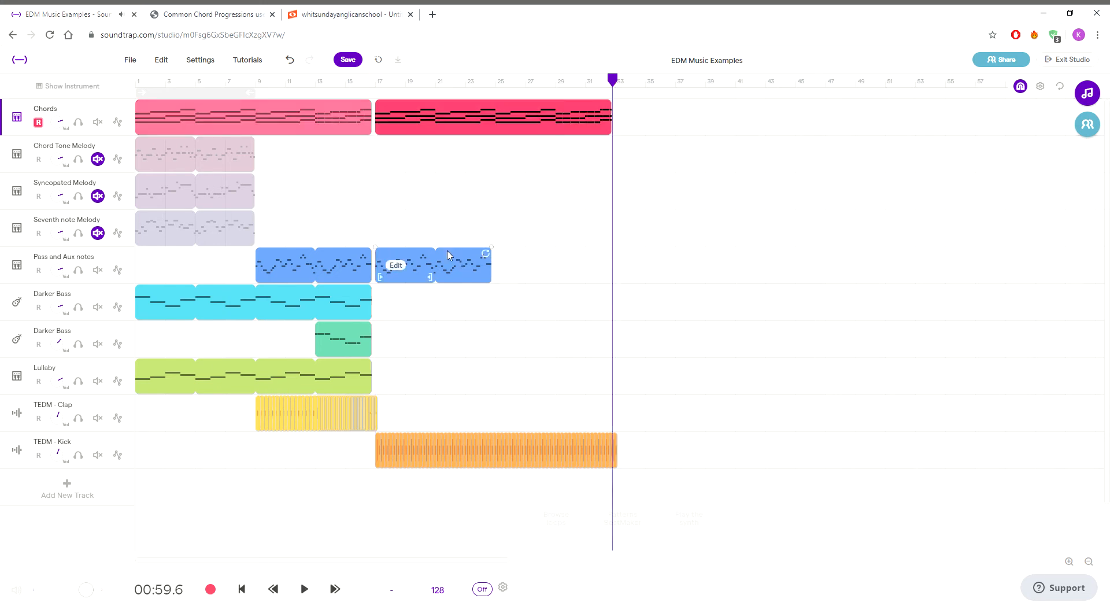
pyautogui.moveTo(463, 275)
pyautogui.click(466, 196)
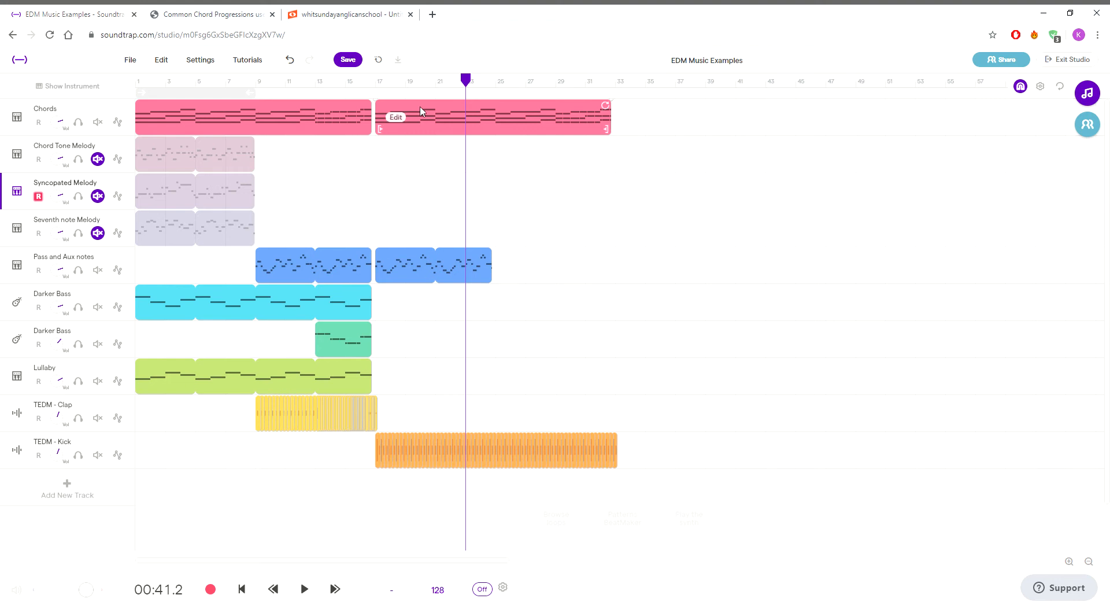
# - Duplicate the upper Darker Bass track's clip so the copy runs from bar 17 alongside the chords
pyautogui.click(340, 307)
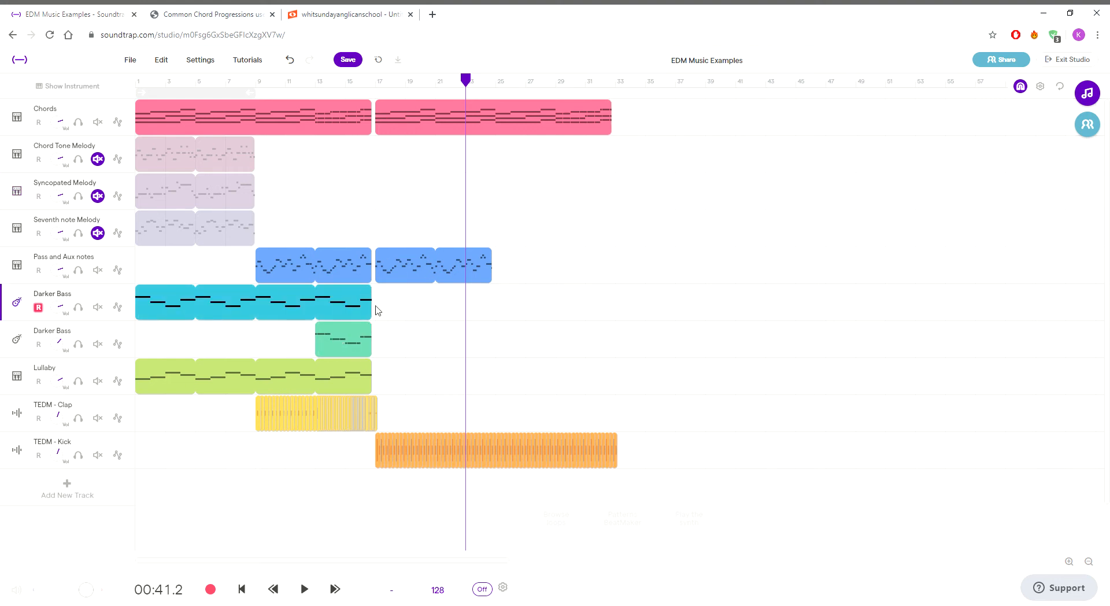
pyautogui.hotkey('ctrl', 'd')
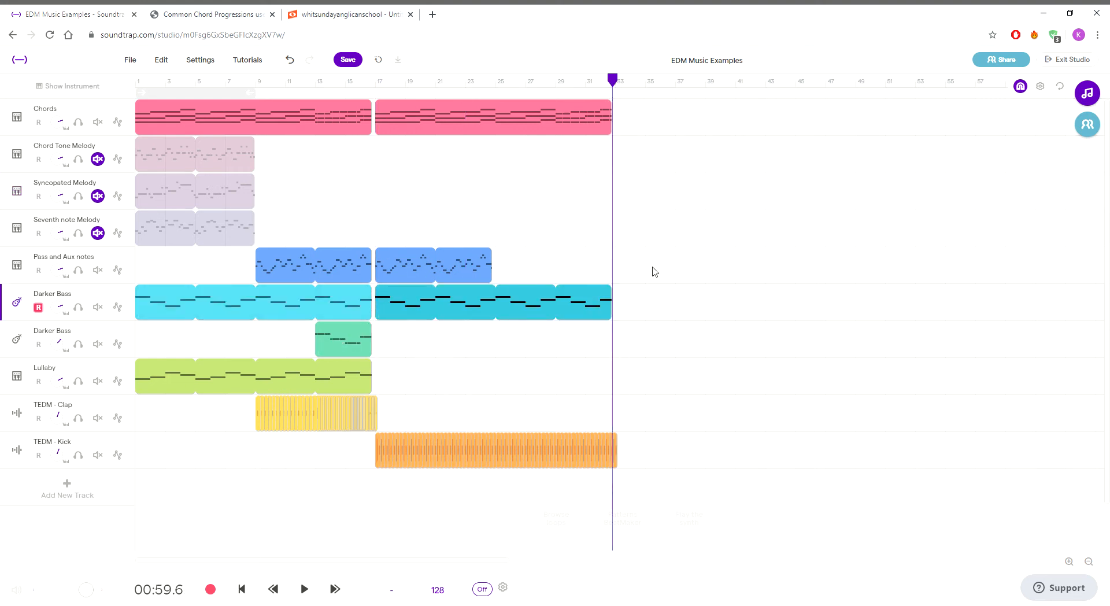
pyautogui.moveTo(354, 347)
pyautogui.click(825, 444)
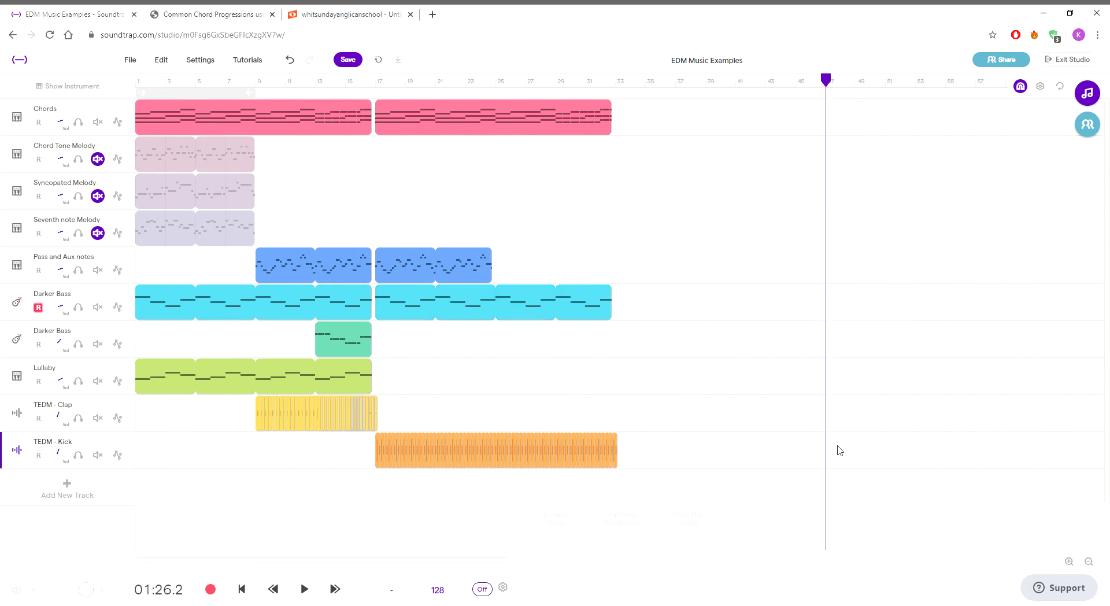
# - Add a TEDM - Snare sample on a new track at the start of bar 17
pyautogui.click(1069, 562)
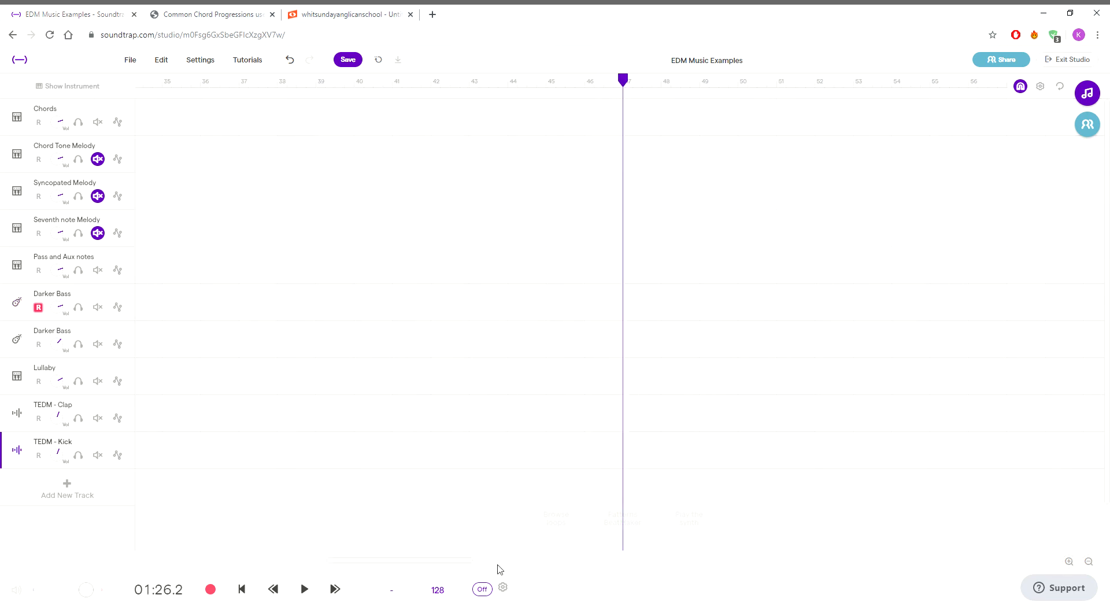
pyautogui.moveTo(463, 561); pyautogui.dragTo(331, 561)
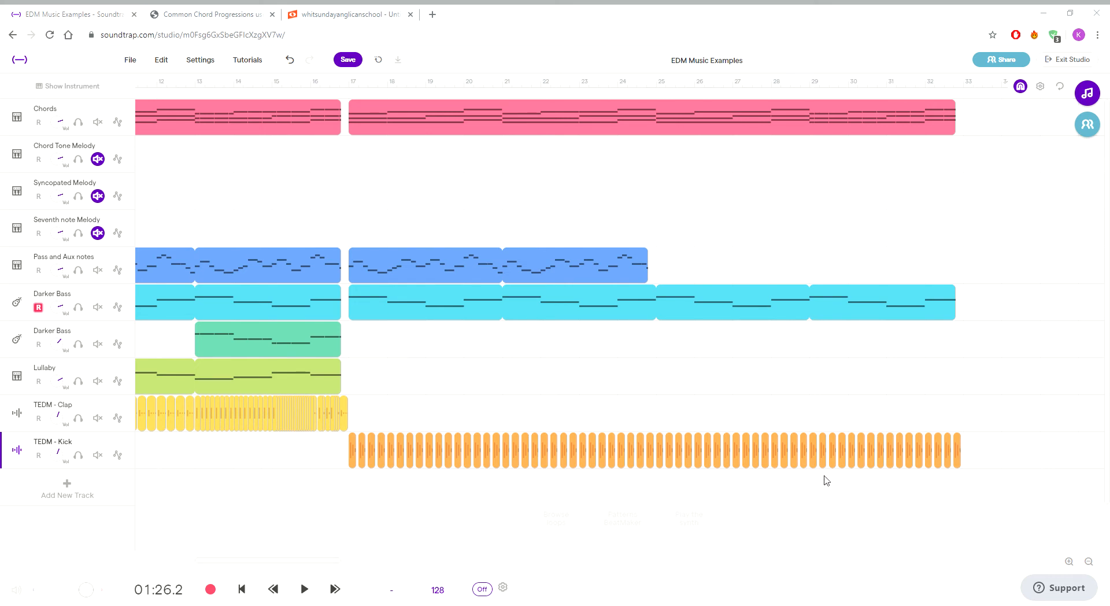
pyautogui.moveTo(357, 491); pyautogui.dragTo(348, 493)
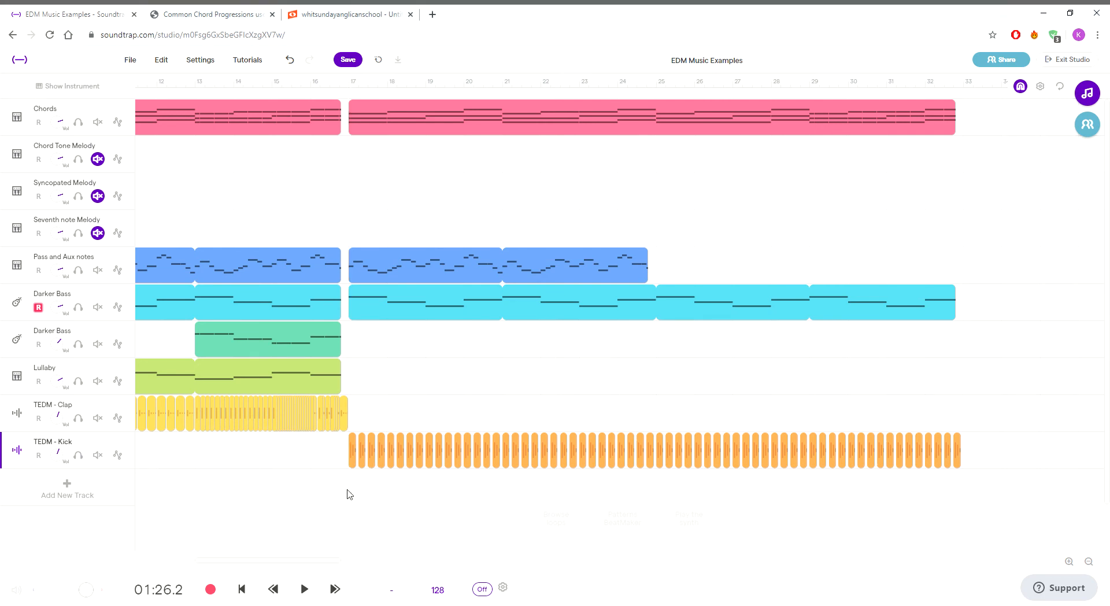
pyautogui.click(1071, 563)
pyautogui.moveTo(362, 560); pyautogui.dragTo(218, 552)
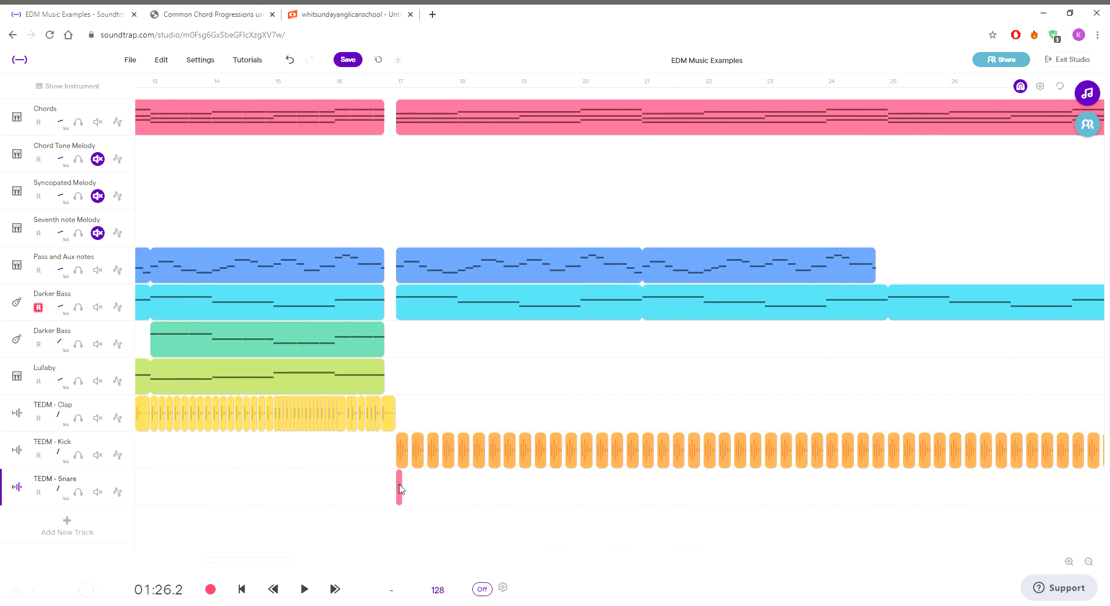
# - Move the snare to beat 2 of bar 17 and repeat it on beats 2 and 4 through bar 19
pyautogui.moveTo(401, 489); pyautogui.dragTo(424, 495)
pyautogui.click(445, 492)
pyautogui.hotkey('ctrl', 'v')
pyautogui.hotkey('ctrl', 'v')
pyautogui.hotkey('ctrl', 'v')
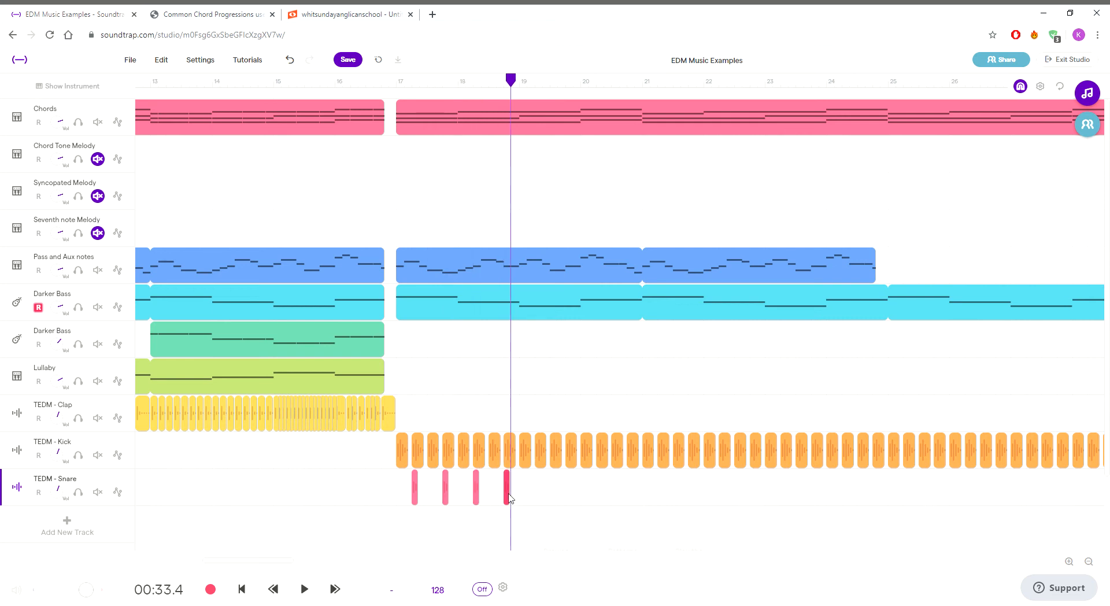
pyautogui.click(534, 500)
pyautogui.hotkey('ctrl', 'v')
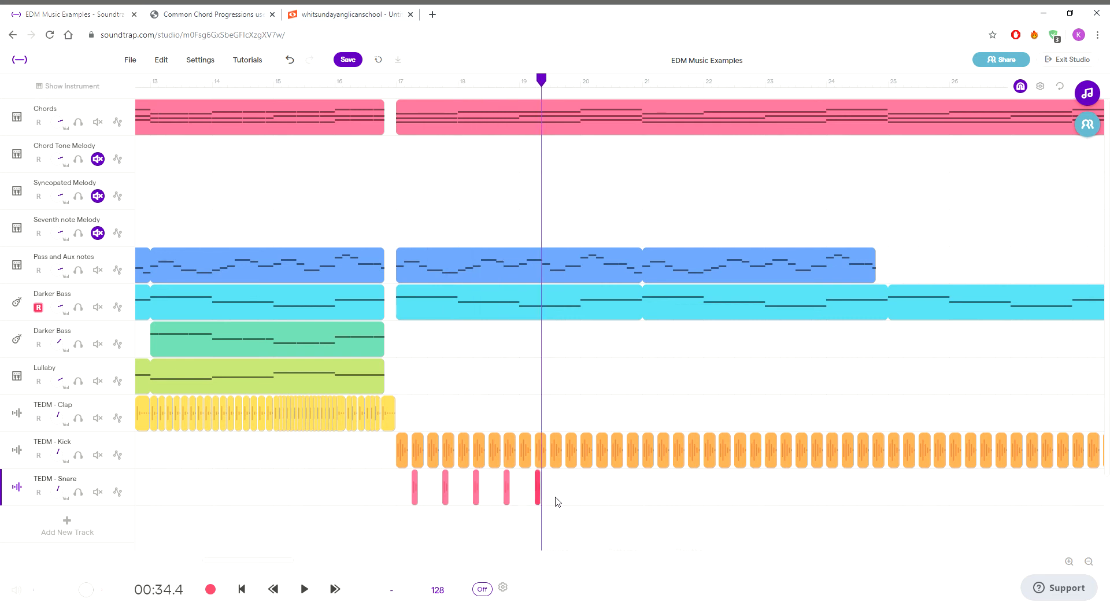
pyautogui.hotkey('ctrl', 'v')
# - Duplicate the six snares from bar 20, and duplicate all twelve from bar 23 to fill up to bar 29
pyautogui.moveTo(399, 497); pyautogui.dragTo(584, 507)
pyautogui.hotkey('ctrl', 'c')
pyautogui.click(596, 505)
pyautogui.hotkey('ctrl', 'v')
pyautogui.moveTo(793, 504); pyautogui.dragTo(379, 504)
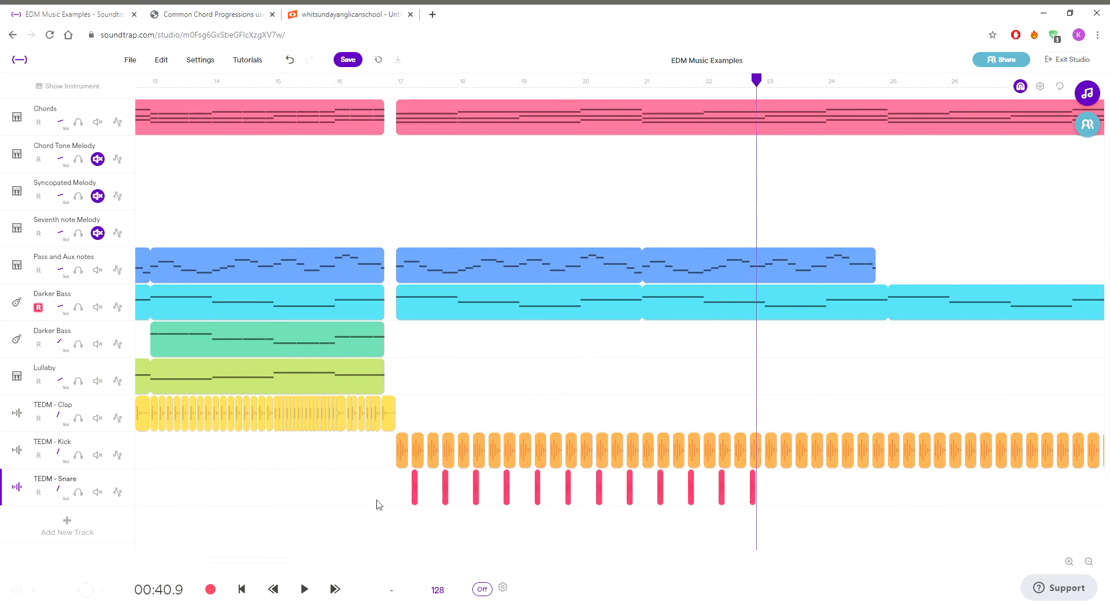
pyautogui.click(782, 503)
pyautogui.hotkey('ctrl', 'v')
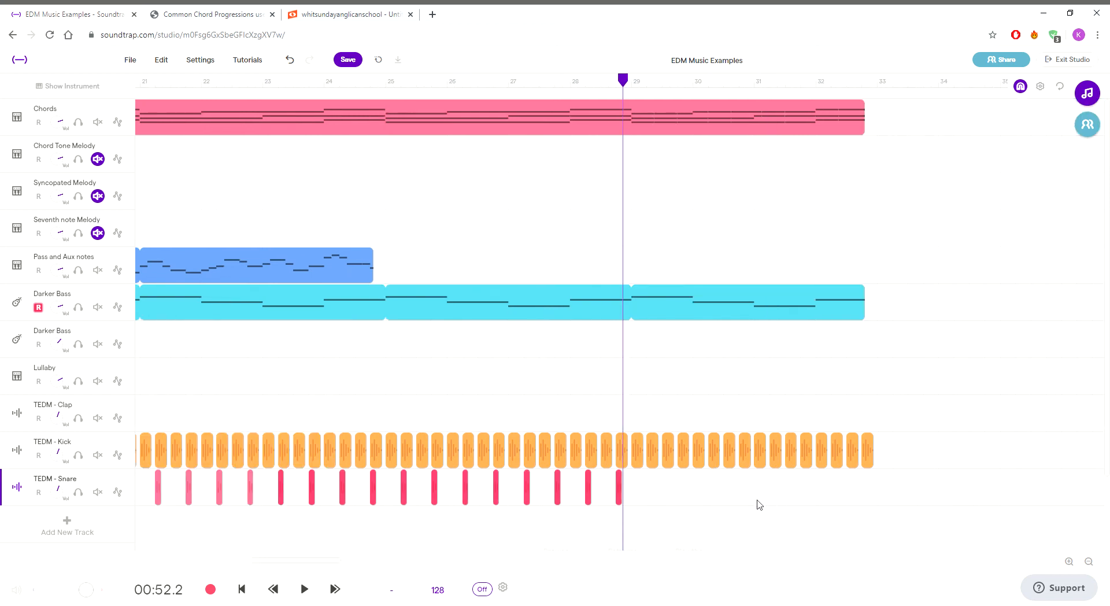
# - Paste the twelve-snare pattern from bar 29 and delete the surplus snares beyond the end of bar 32
pyautogui.click(647, 497)
pyautogui.hotkey('ctrl', 'v')
pyautogui.moveTo(1078, 489); pyautogui.dragTo(854, 516)
pyautogui.press('Delete')
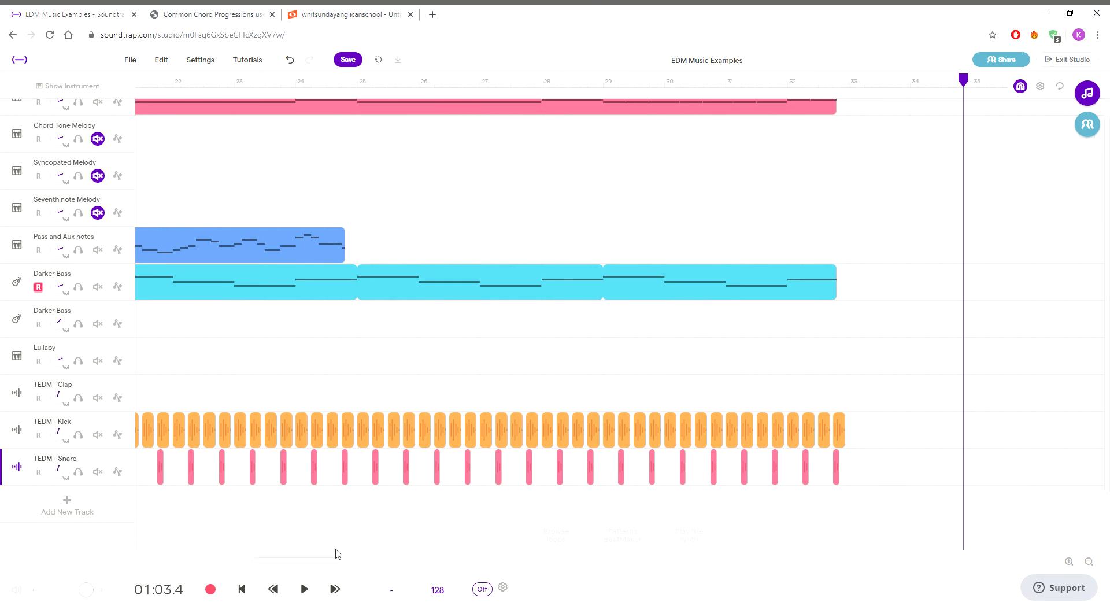
# - Add a TEDM - Hihat sample on a new track at bar 17 and shift it half a beat onto the first offbeat
pyautogui.moveTo(324, 561); pyautogui.dragTo(278, 564)
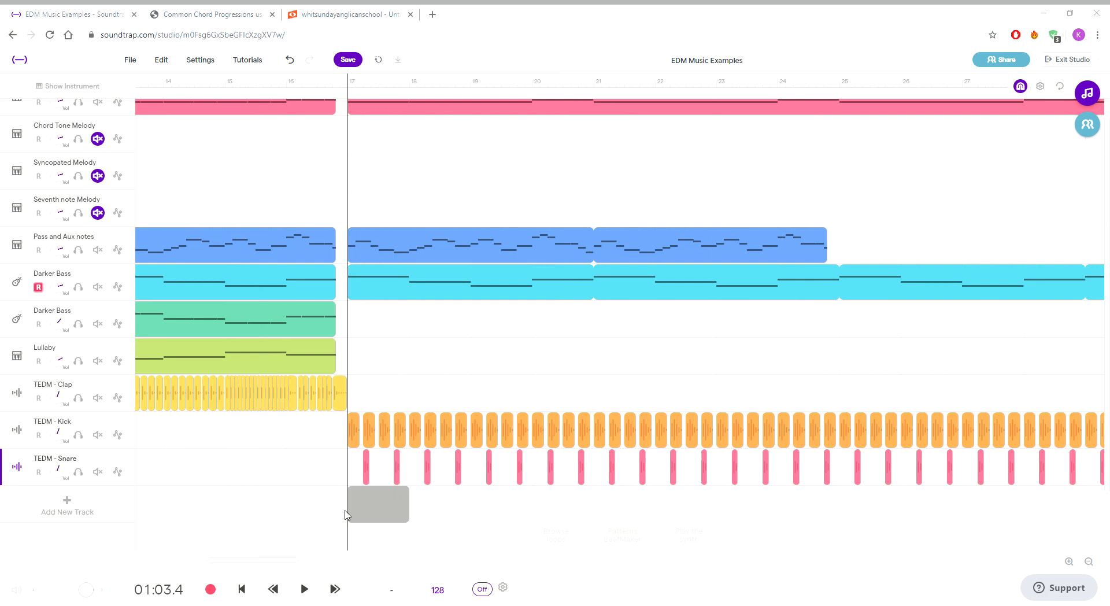
pyautogui.moveTo(346, 515); pyautogui.dragTo(347, 515)
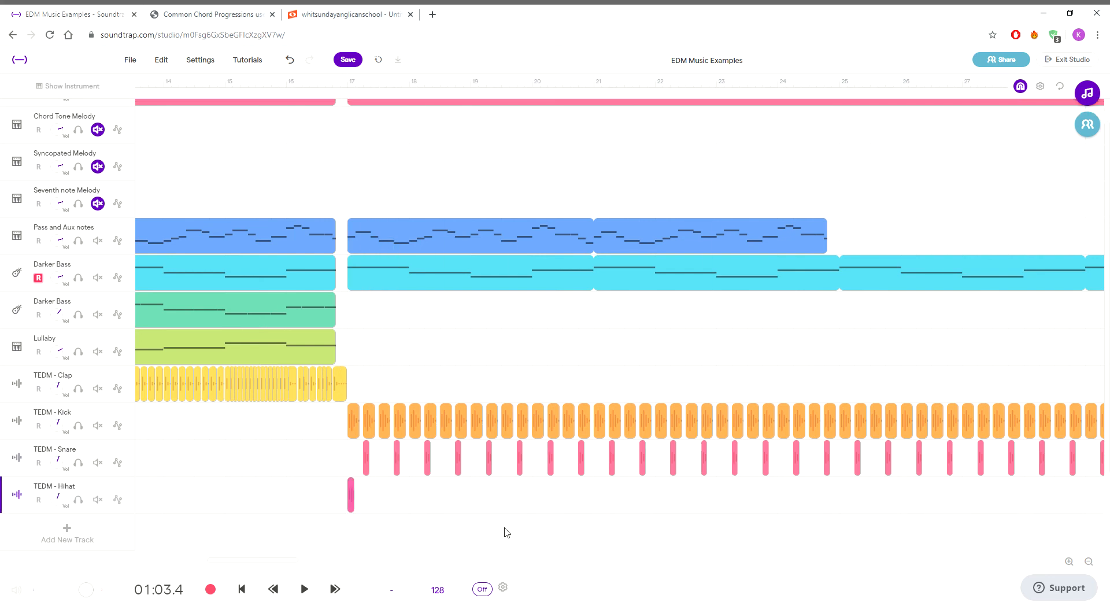
pyautogui.click(1069, 561)
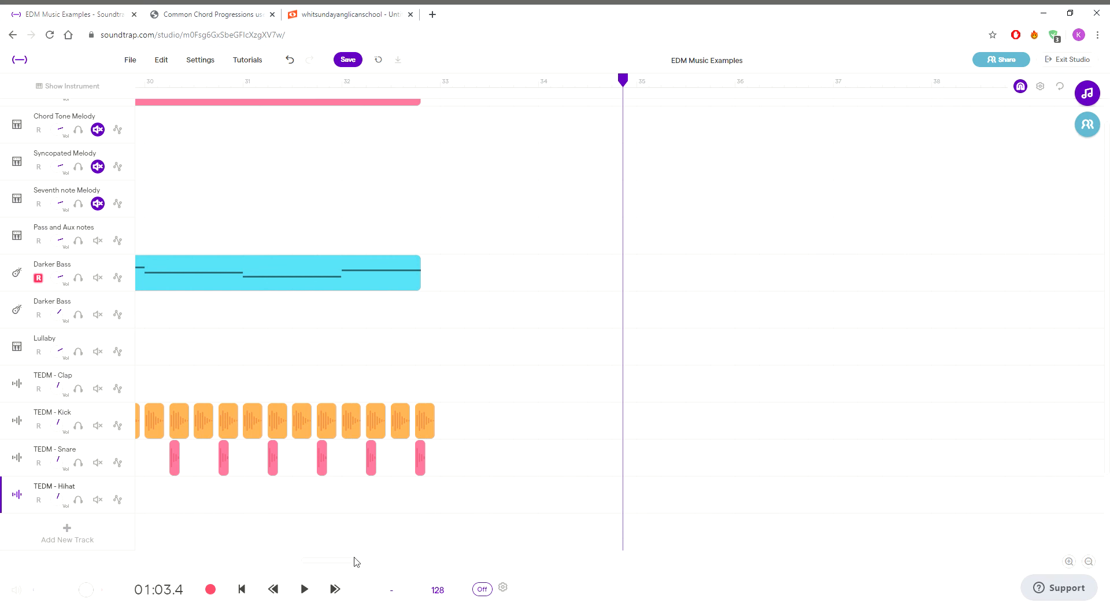
pyautogui.moveTo(349, 561); pyautogui.dragTo(259, 562)
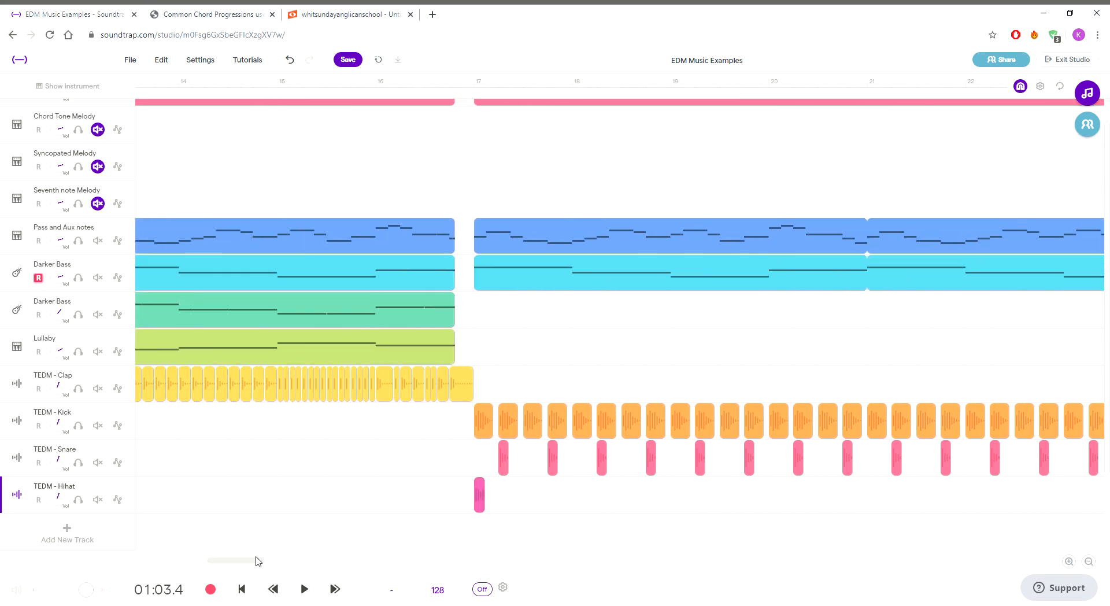
pyautogui.moveTo(473, 499); pyautogui.dragTo(495, 501)
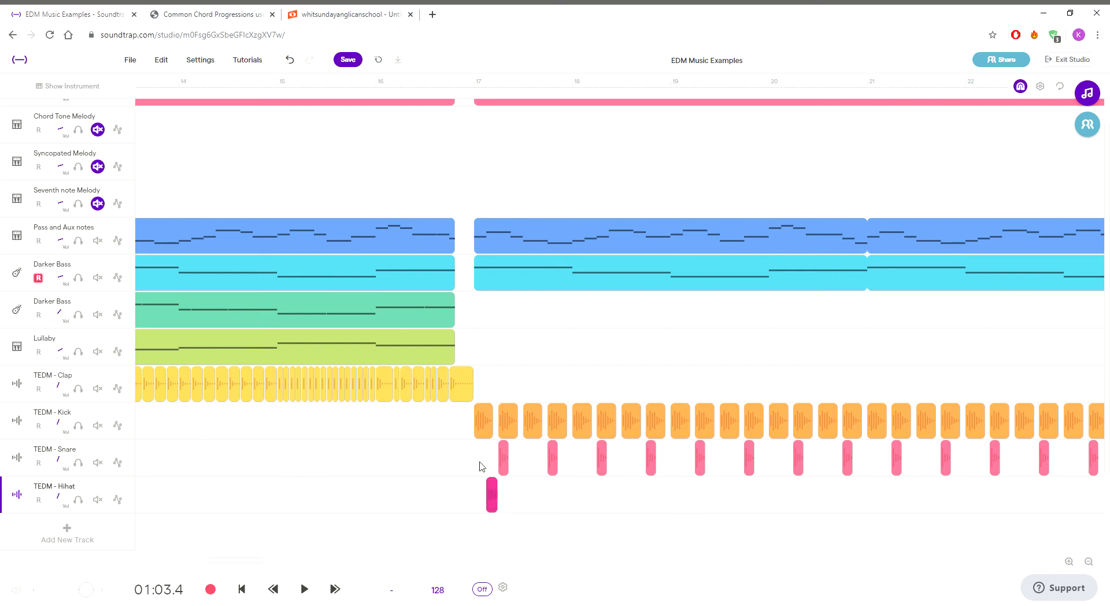
pyautogui.click(487, 383)
pyautogui.click(523, 160)
pyautogui.click(487, 87)
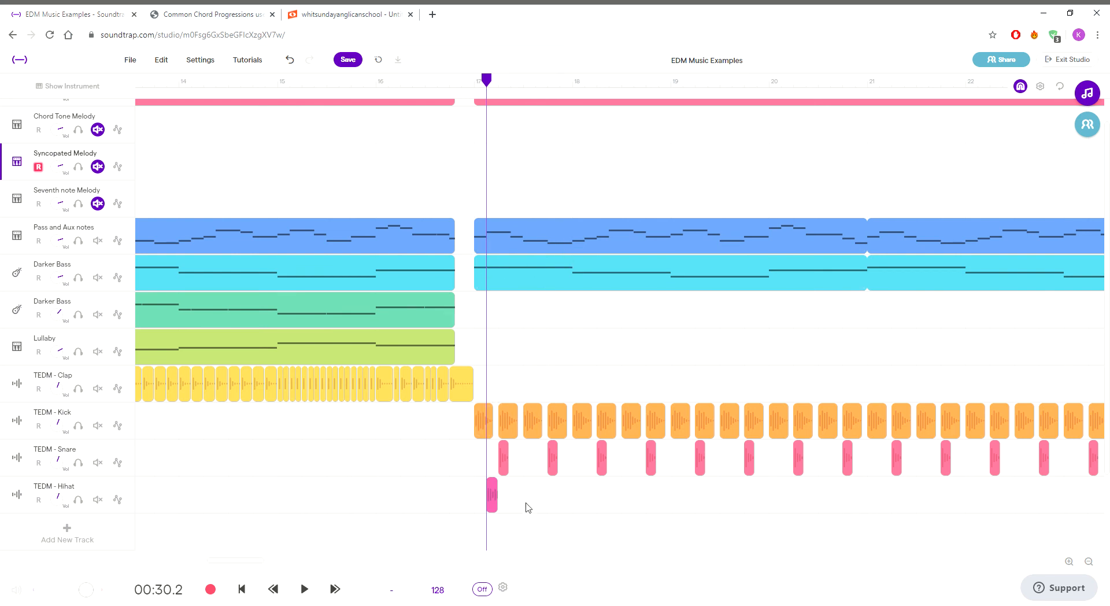
# - Copy the hi-hat onto the three remaining offbeats of bar 17
pyautogui.click(493, 503)
pyautogui.click(513, 494)
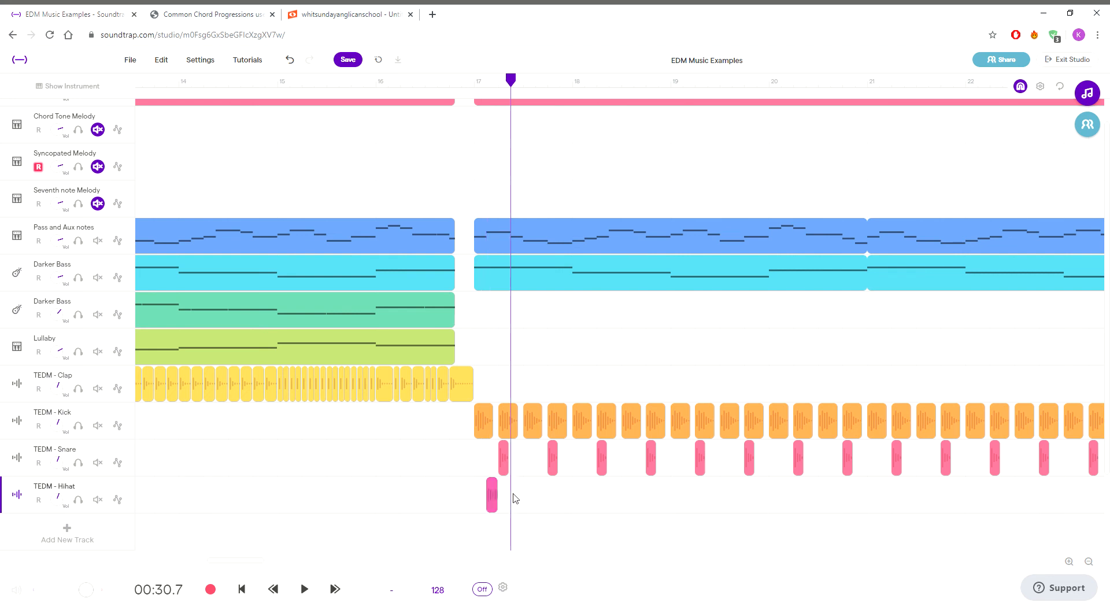
pyautogui.hotkey('ctrl', 'v')
pyautogui.click(537, 502)
pyautogui.hotkey('ctrl', 'v')
pyautogui.click(560, 502)
pyautogui.hotkey('ctrl', 'v')
# - Duplicate the four hi-hats into bar 18, and duplicate the resulting eight to fill bars 19 and 20
pyautogui.moveTo(477, 492); pyautogui.dragTo(593, 508)
pyautogui.hotkey('ctrl', 'c')
pyautogui.click(587, 504)
pyautogui.hotkey('ctrl', 'v')
pyautogui.moveTo(470, 483); pyautogui.dragTo(733, 511)
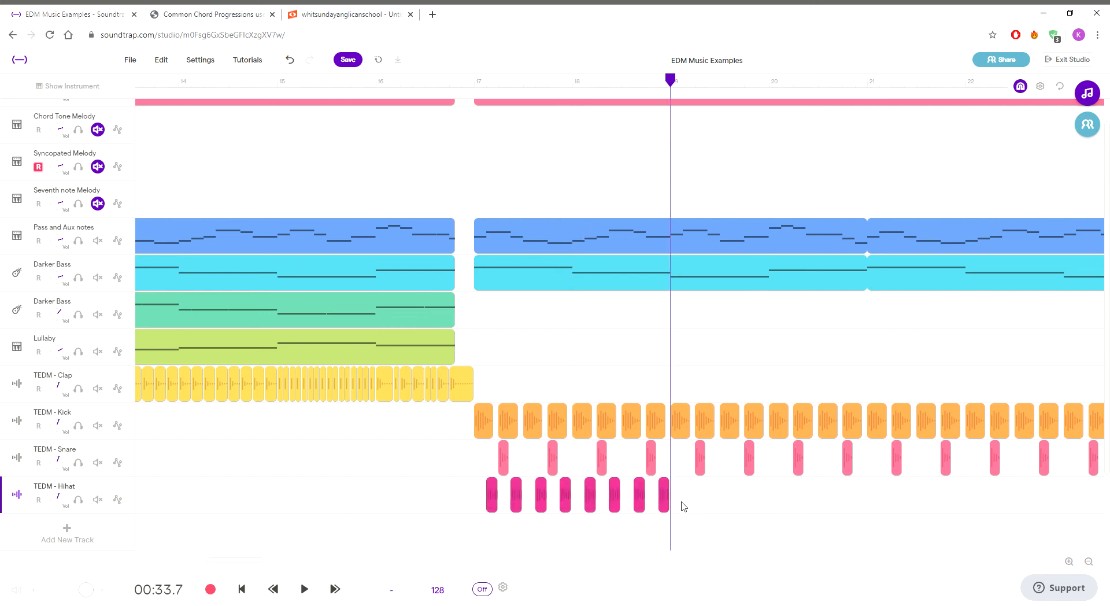
pyautogui.hotkey('ctrl', 'c')
pyautogui.click(684, 507)
pyautogui.hotkey('ctrl', 'v')
# - Duplicate the sixteen hi-hats of bars 17 to 20 at bars 21, 25 and 29, extending the pattern to bar 33
pyautogui.moveTo(474, 486); pyautogui.dragTo(879, 497)
pyautogui.hotkey('ctrl', 'c')
pyautogui.click(879, 496)
pyautogui.hotkey('ctrl', 'v')
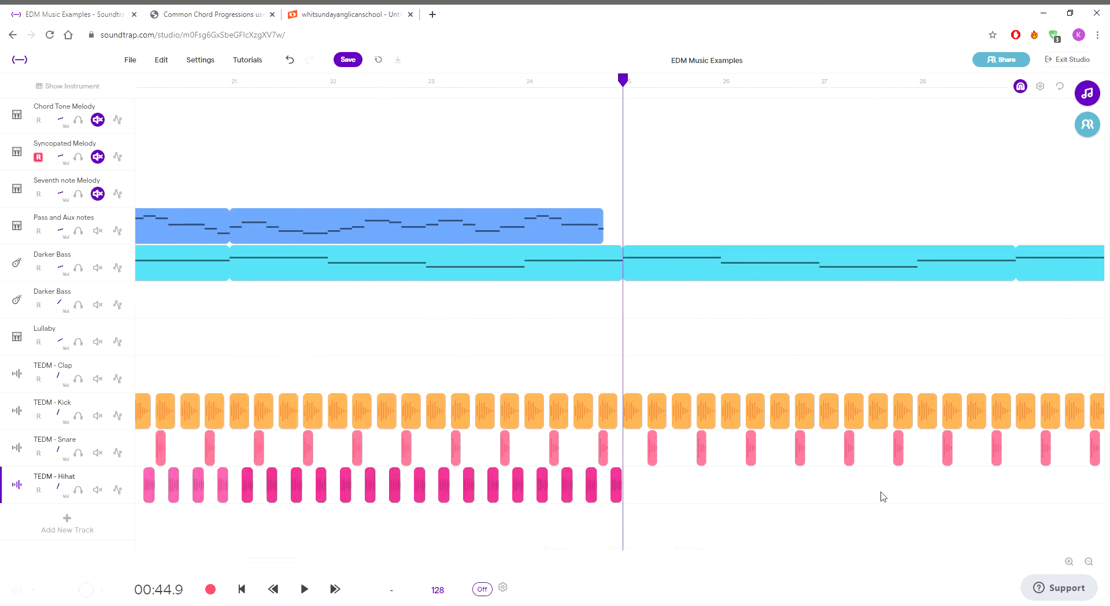
pyautogui.click(636, 493)
pyautogui.hotkey('ctrl', 'v')
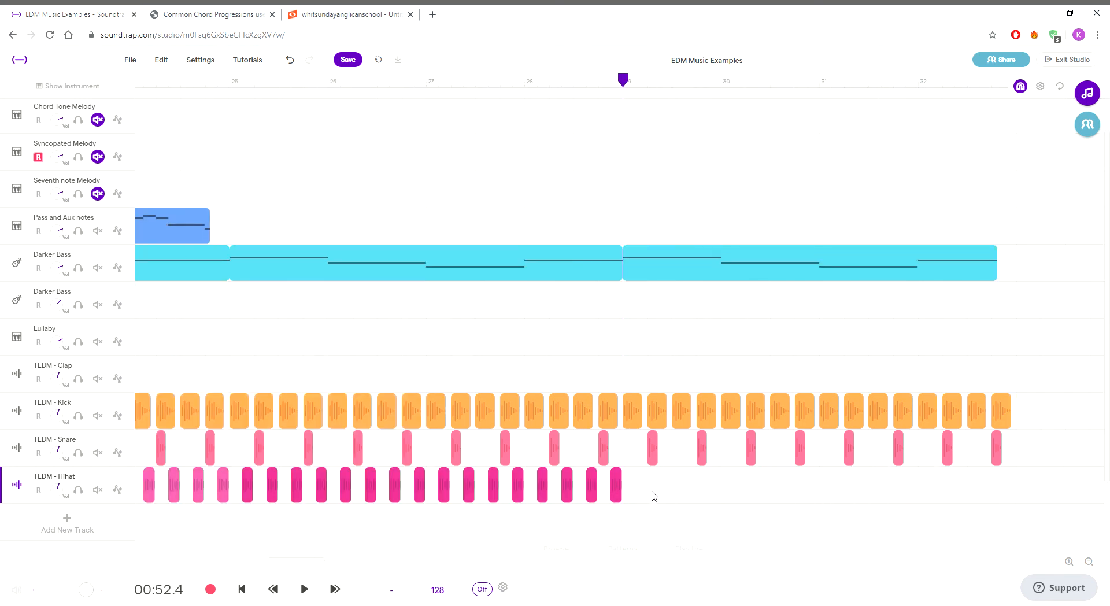
pyautogui.click(638, 494)
pyautogui.hotkey('ctrl', 'v')
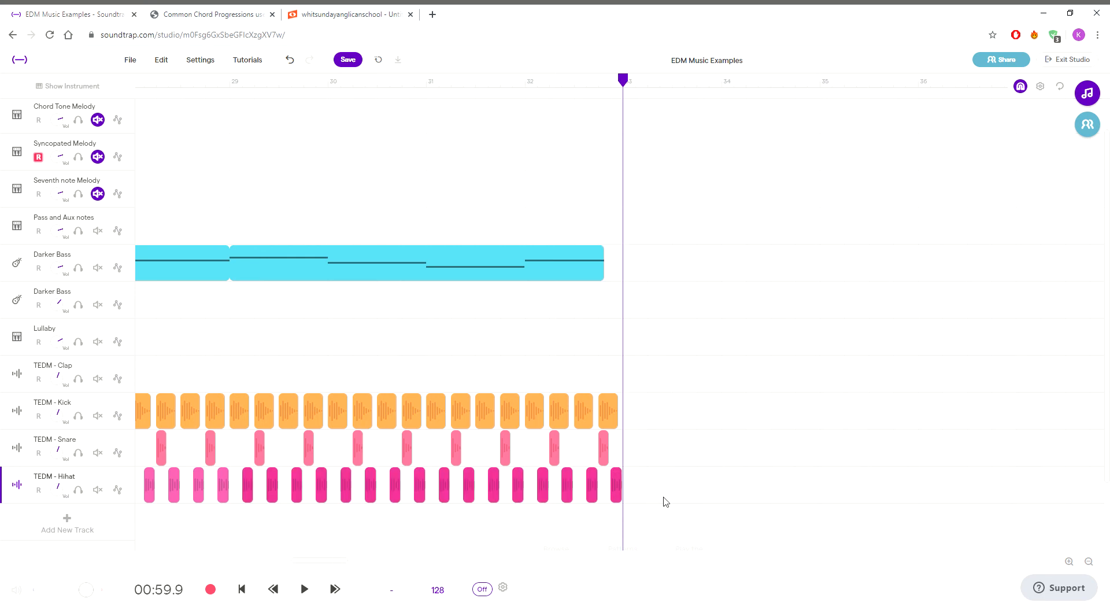
# - Mute the Pass and Aux notes, upper Darker Bass and Chords tracks and play the drums from bar 17
pyautogui.moveTo(334, 561); pyautogui.dragTo(251, 564)
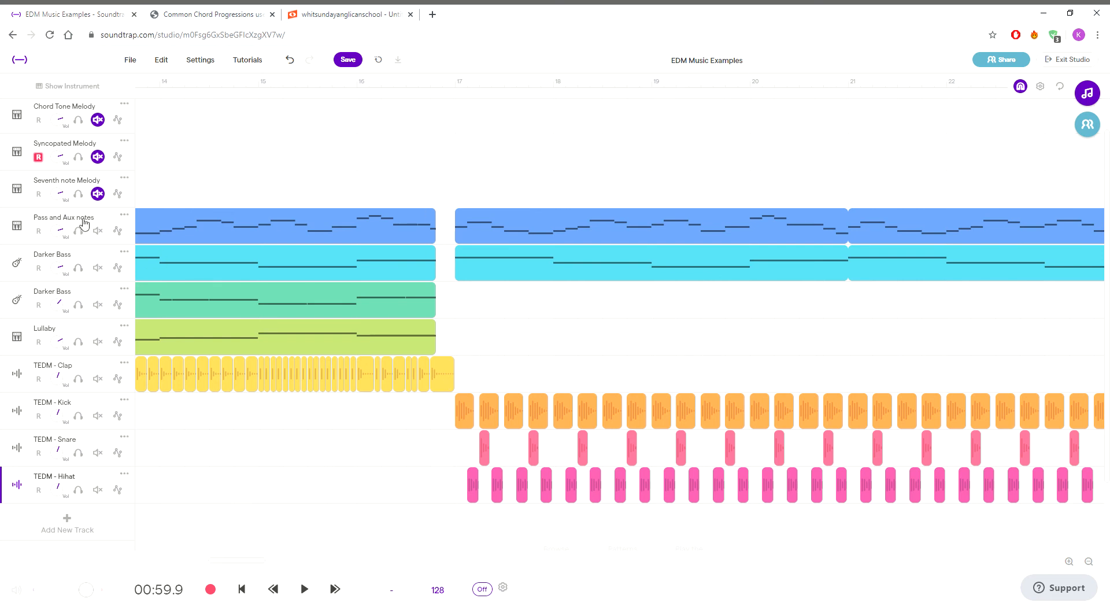
pyautogui.click(98, 230)
pyautogui.click(97, 268)
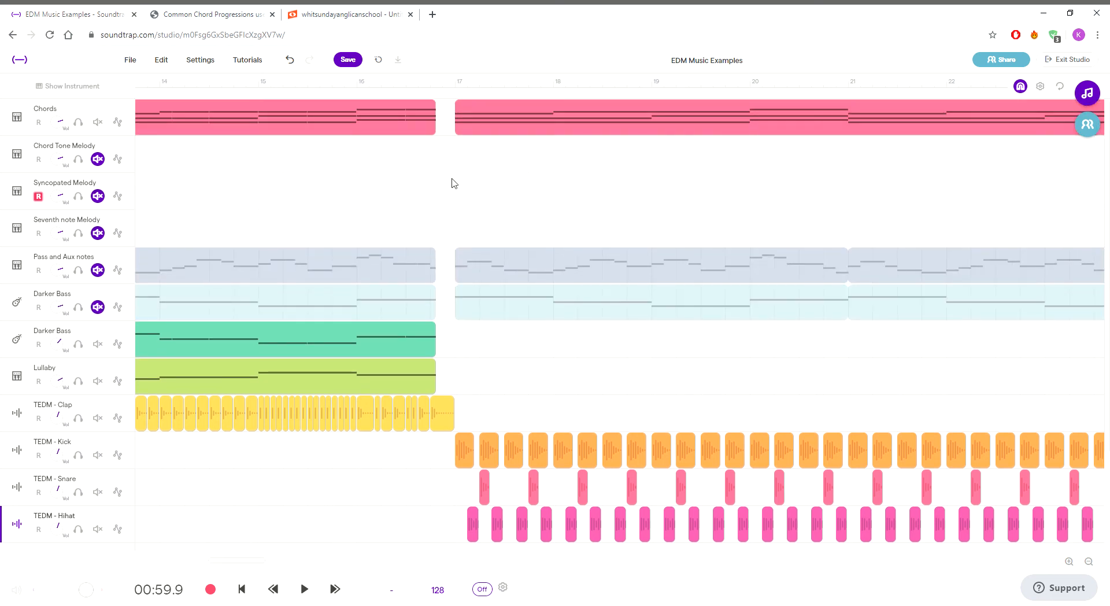
pyautogui.click(454, 180)
pyautogui.click(97, 122)
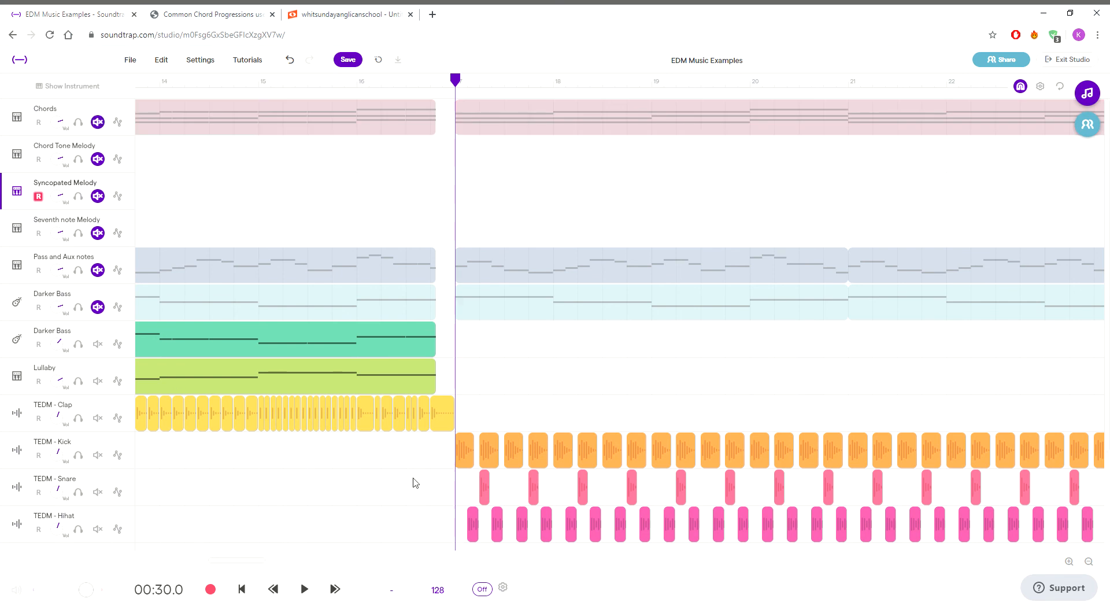
pyautogui.press('space')
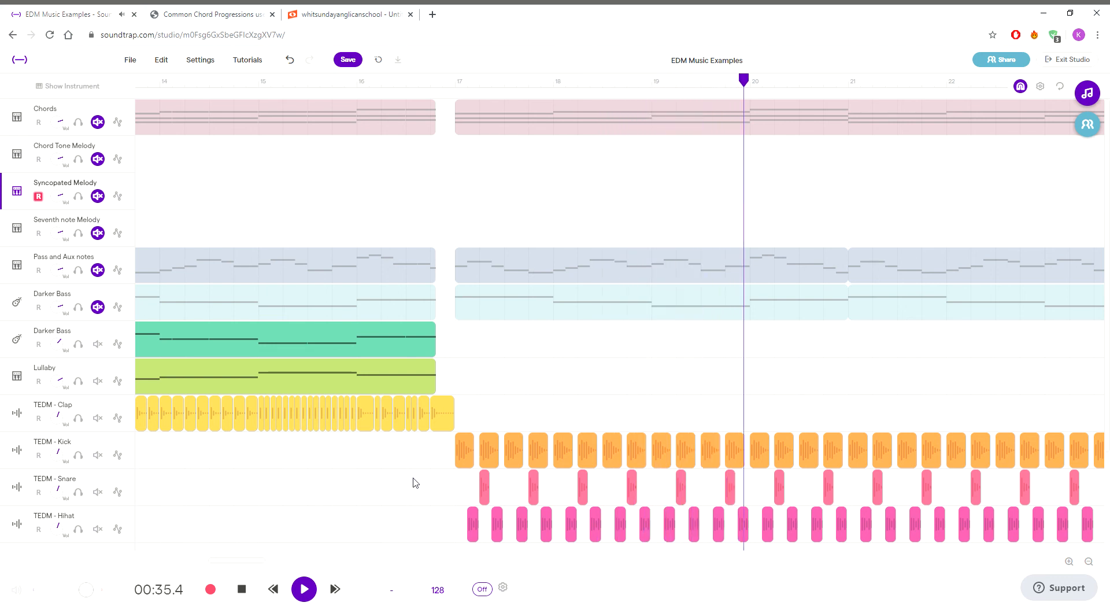
# - Unmute the upper Darker Bass, Pass and Aux notes and Chords tracks one after another during playback
pyautogui.click(99, 308)
pyautogui.click(104, 261)
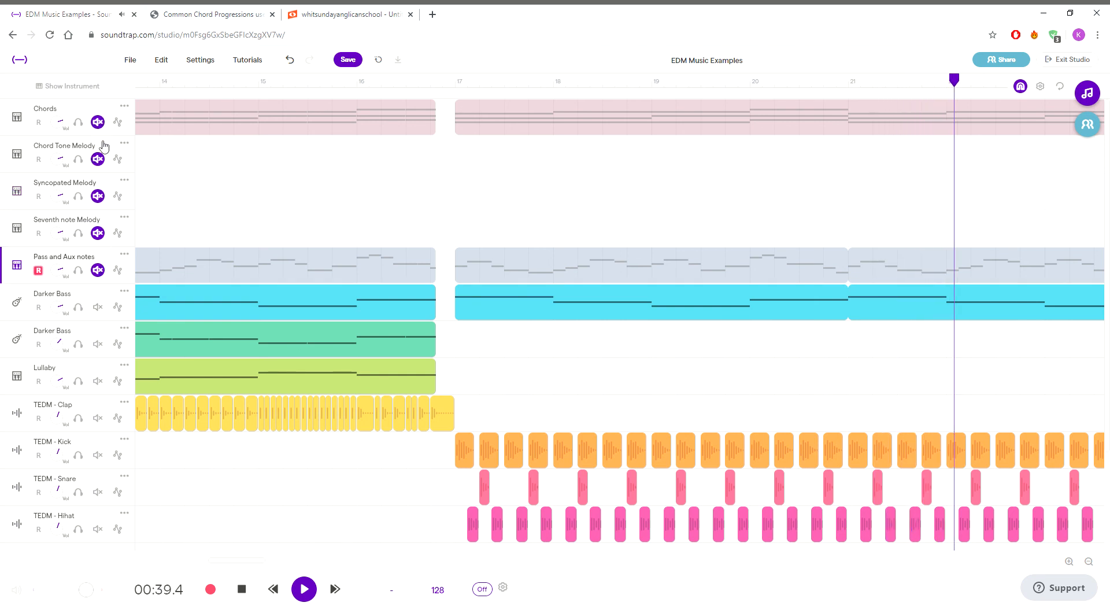
pyautogui.click(98, 270)
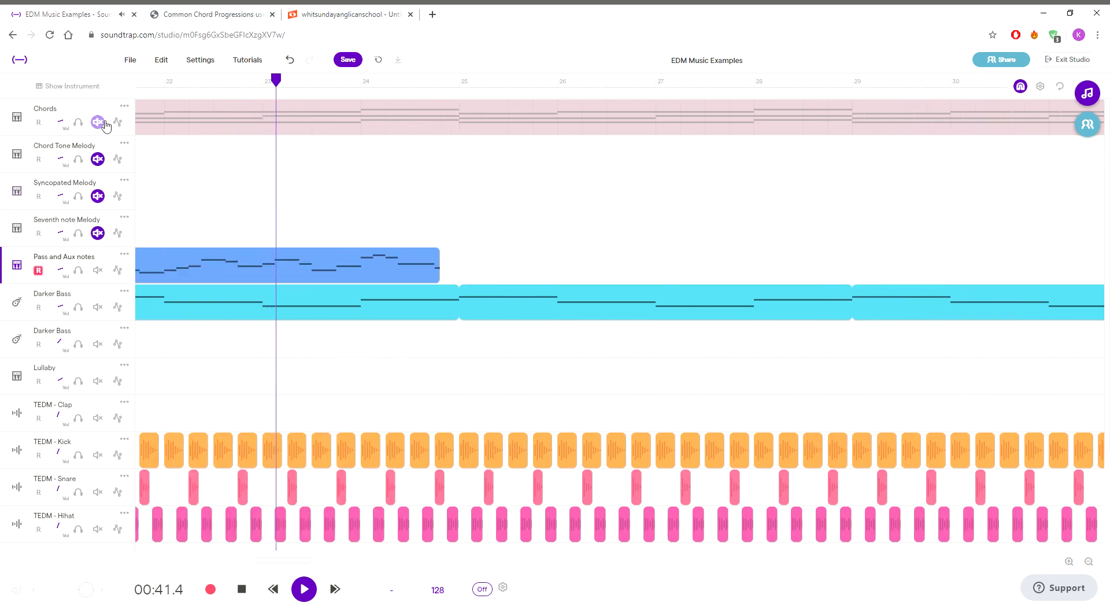
pyautogui.click(104, 123)
# - Extend the second looped Pass and Aux notes clip to about the middle of bar 29 and stop playback
pyautogui.moveTo(439, 252); pyautogui.dragTo(947, 290)
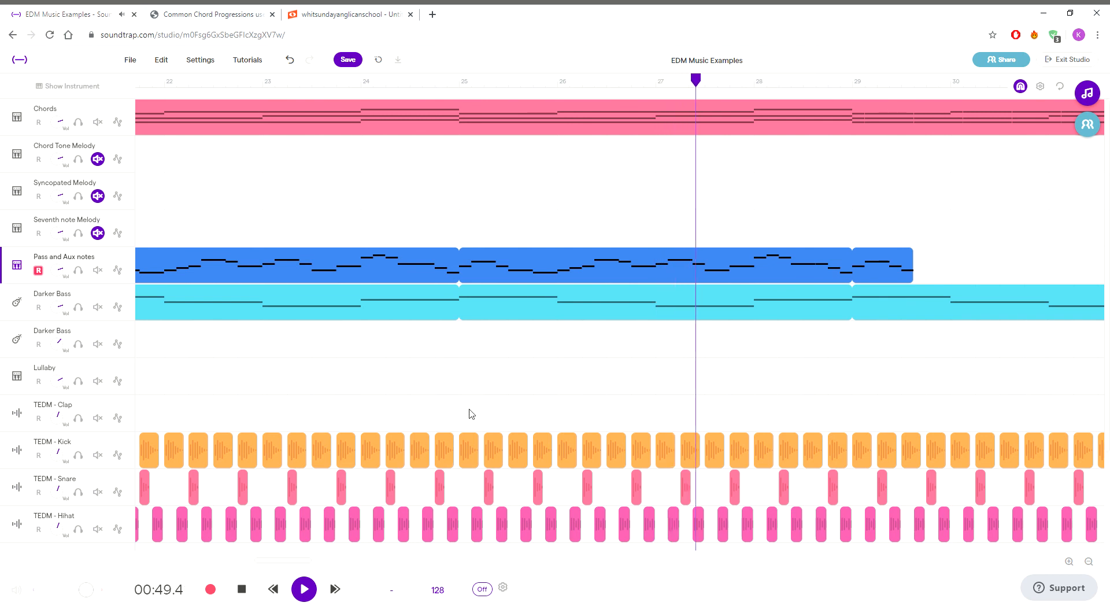
pyautogui.click(252, 586)
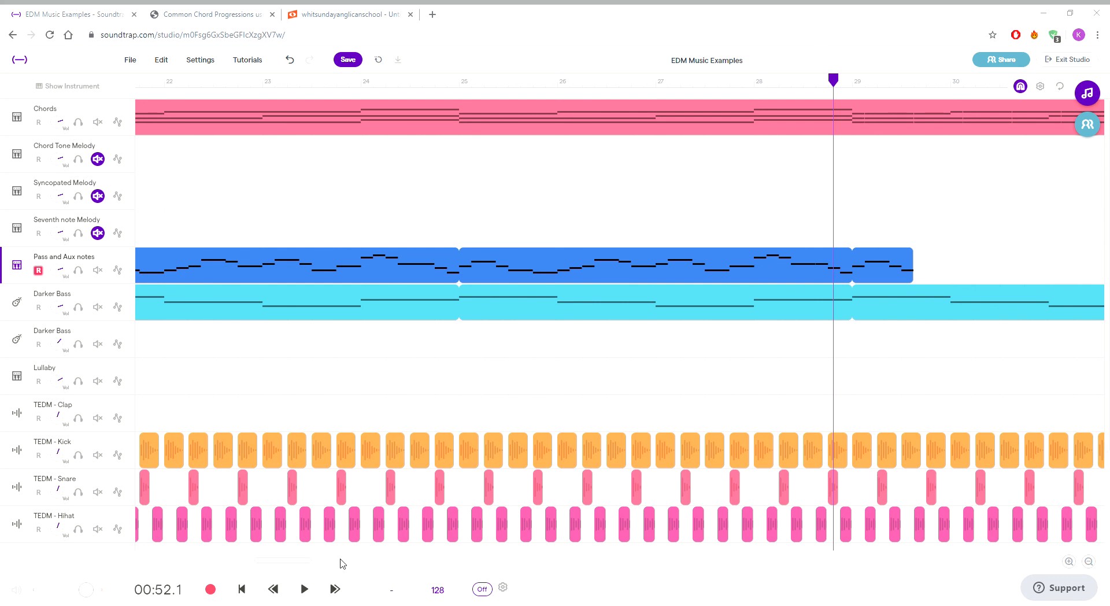
# - Extend the looped upper Darker Bass and Pass and Aux notes clips to end at bar 33
pyautogui.click(1089, 562)
pyautogui.click(1089, 561)
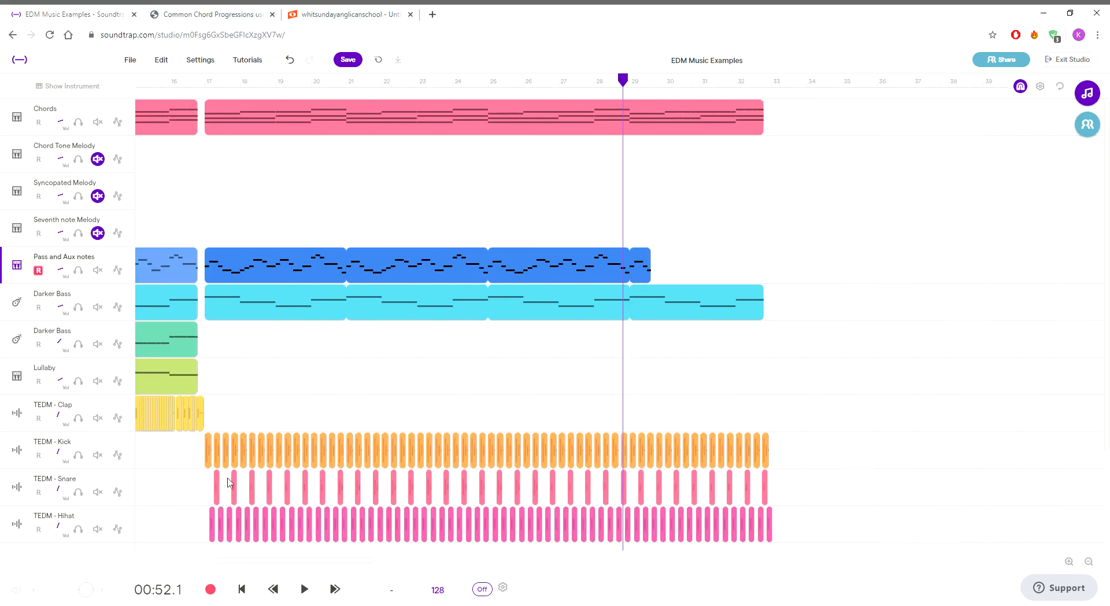
pyautogui.scroll(-2, 428, 525)
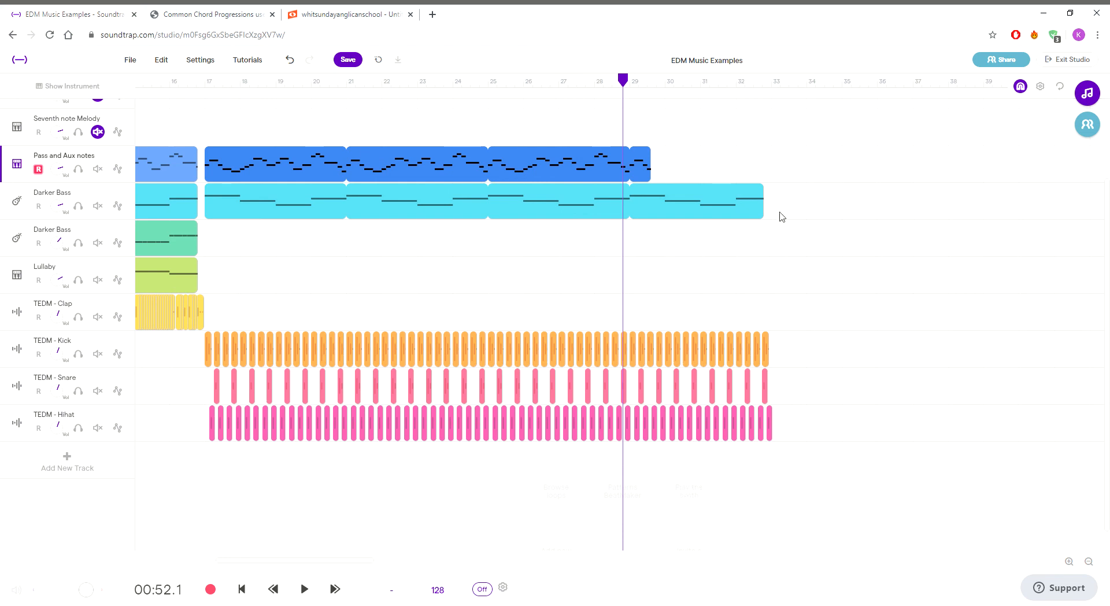
pyautogui.moveTo(761, 193); pyautogui.dragTo(768, 193)
pyautogui.click(644, 154)
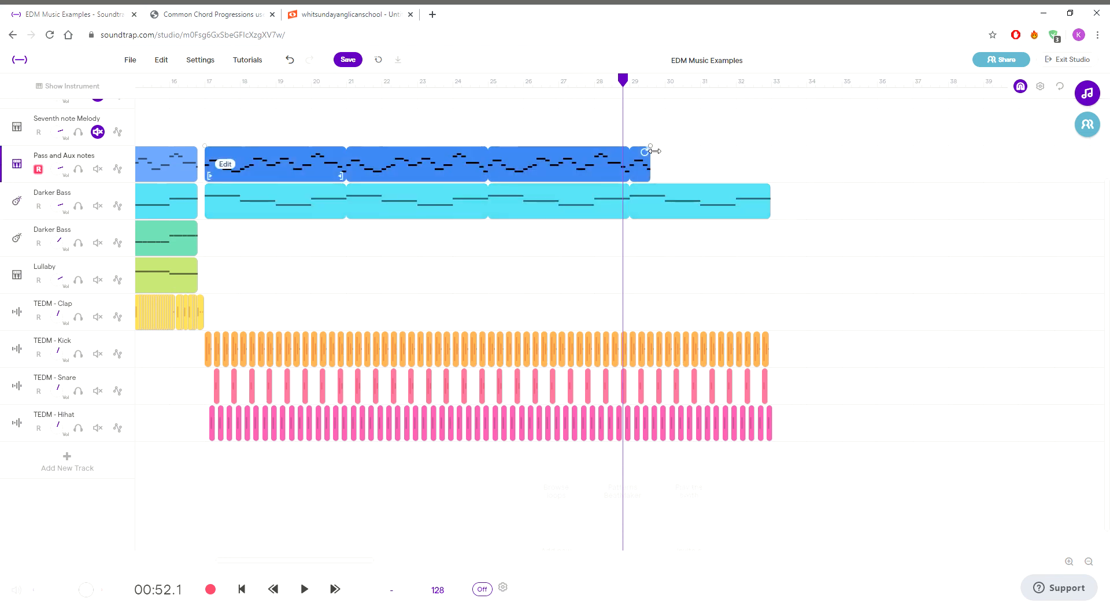
pyautogui.moveTo(646, 156); pyautogui.dragTo(769, 168)
# - Add the TEDM - Crash loop on a new track below the hi-hats, starting at bar 17
pyautogui.click(361, 492)
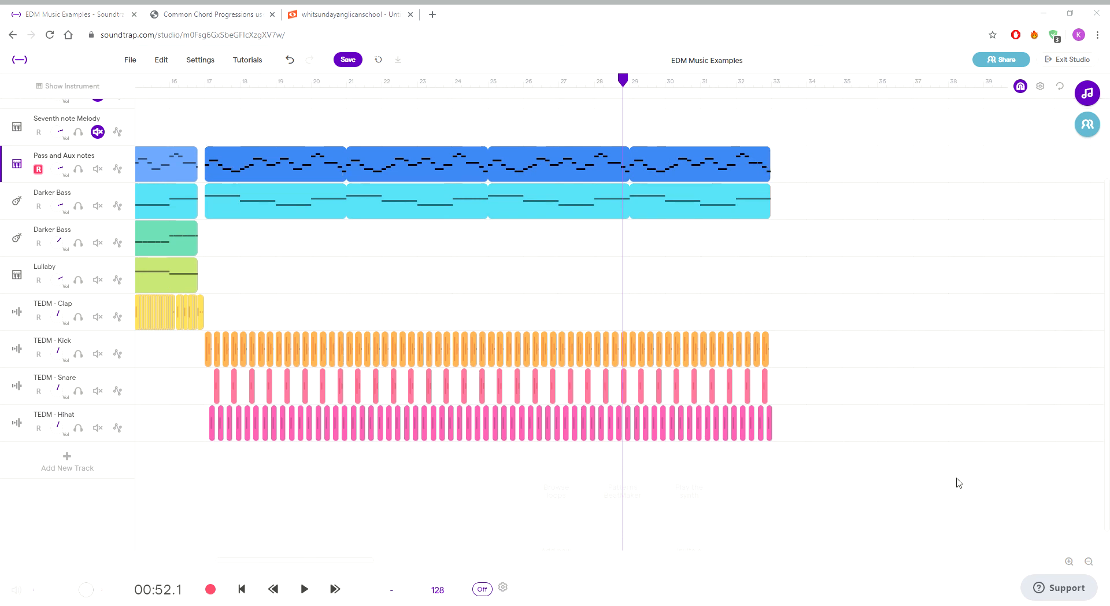
pyautogui.moveTo(947, 446); pyautogui.dragTo(206, 469)
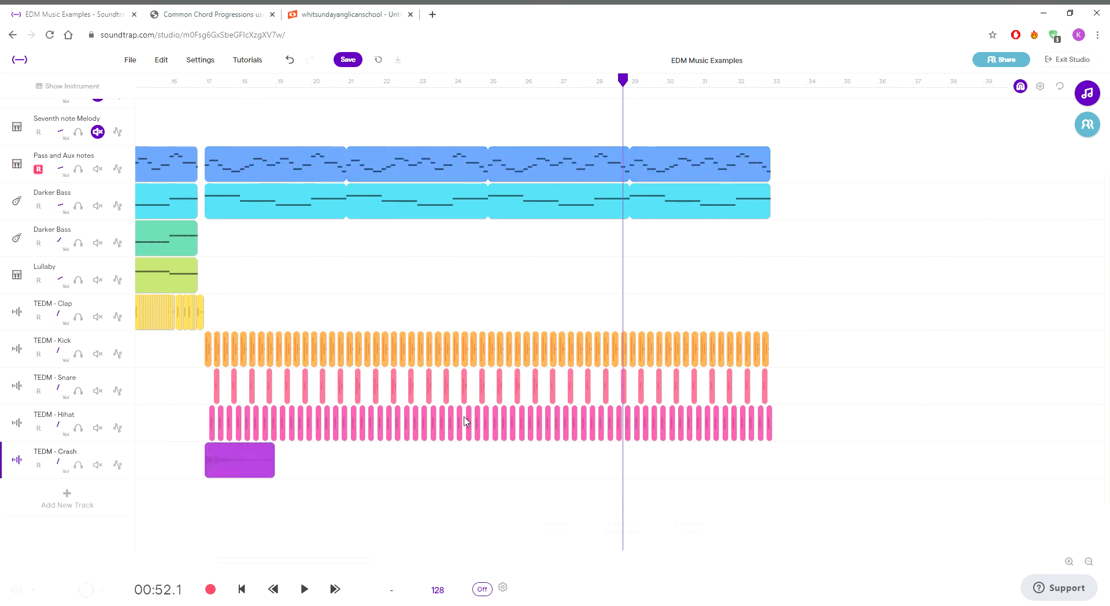
pyautogui.click(497, 274)
pyautogui.click(490, 289)
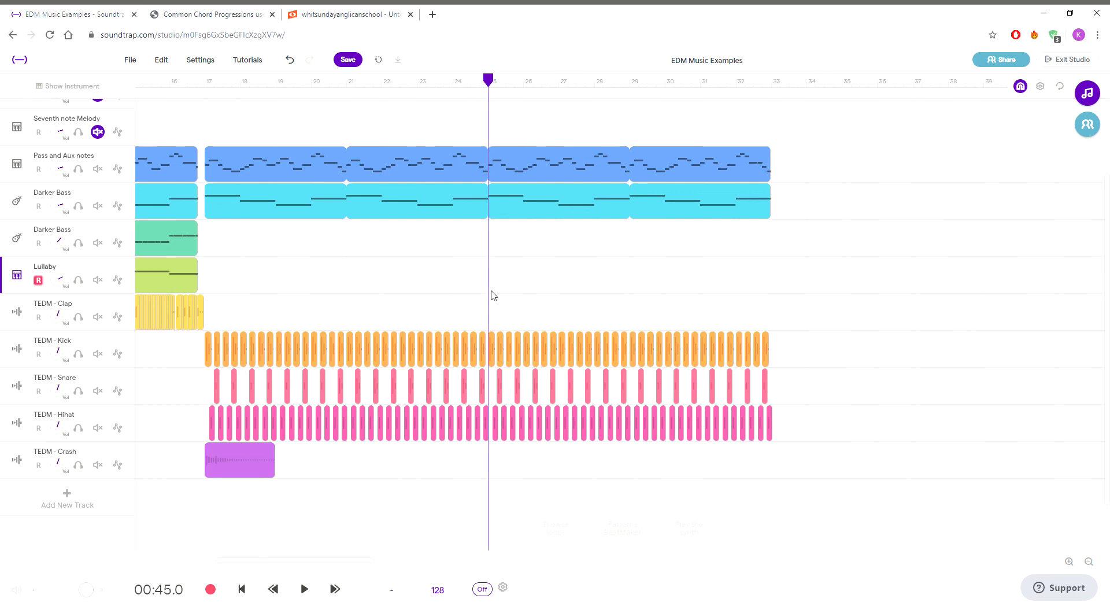
pyautogui.hotkey('ctrl', 'v')
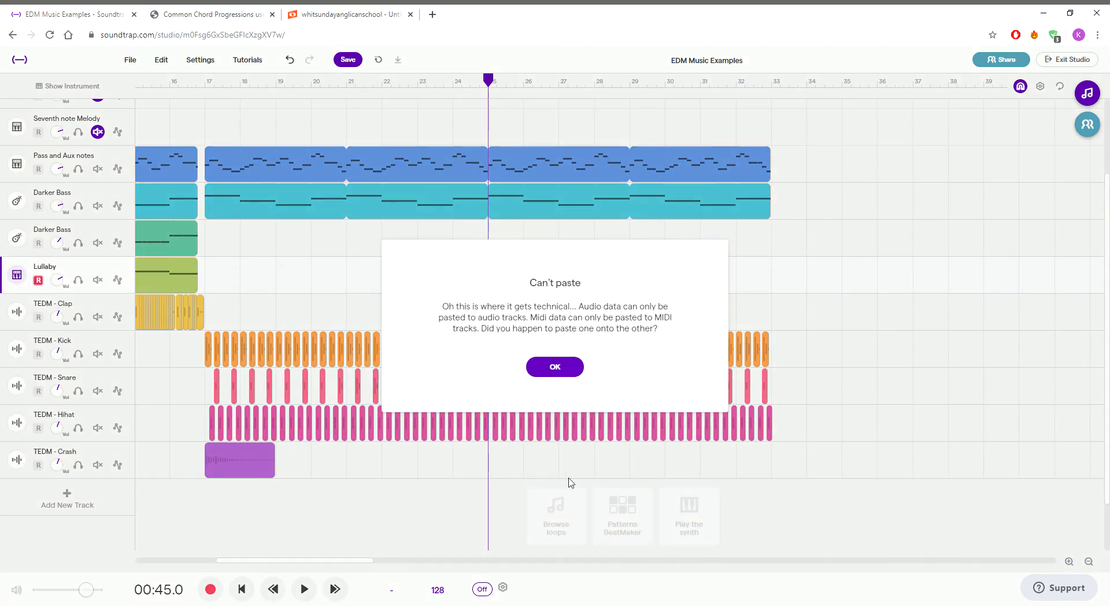
pyautogui.click(556, 368)
# - Paste copies of the crash clip on the TEDM - Crash track at bars 25 and 33
pyautogui.click(496, 473)
pyautogui.click(496, 473)
pyautogui.click(488, 476)
pyautogui.hotkey('ctrl', 'v')
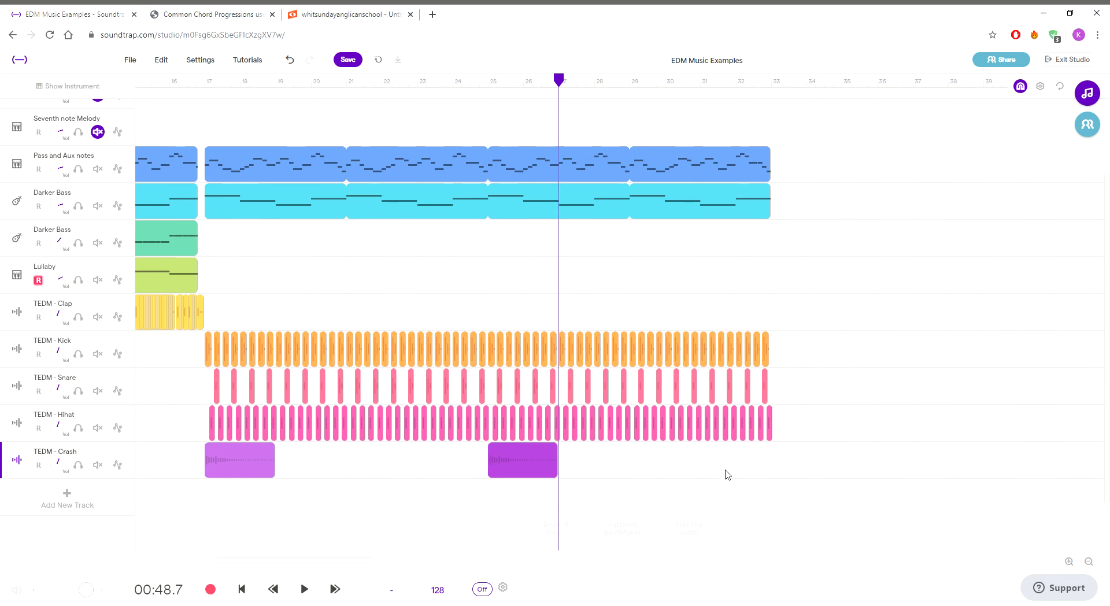
pyautogui.click(774, 466)
pyautogui.hotkey('ctrl', 'v')
pyautogui.click(828, 545)
# - Play the song from bar 16 through the first crash at bar 17, and stop playback
pyautogui.click(191, 500)
pyautogui.click(169, 500)
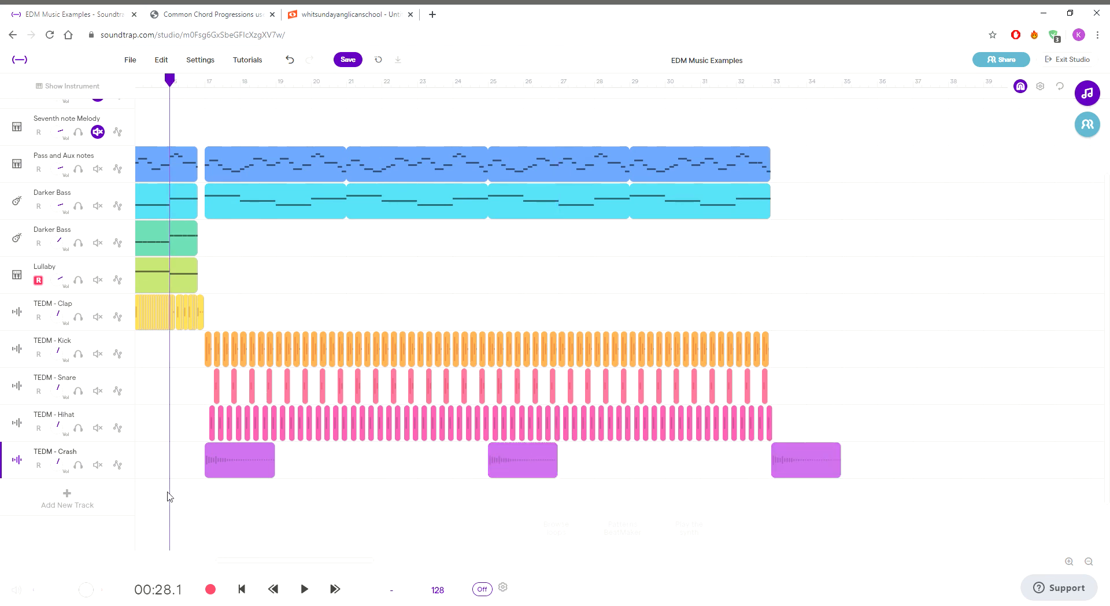
pyautogui.press('space')
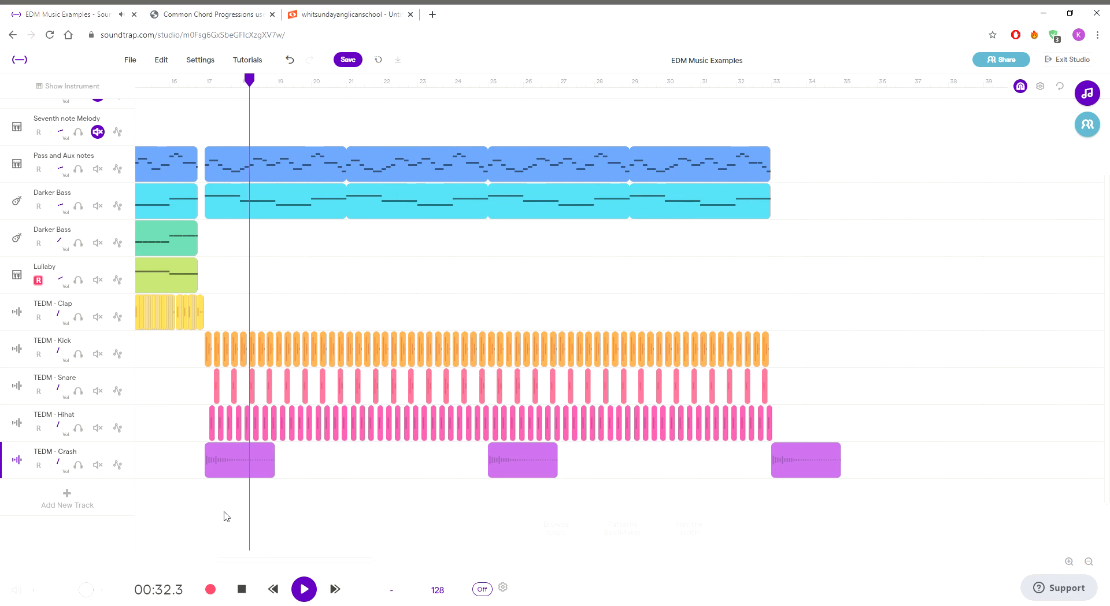
pyautogui.press('space')
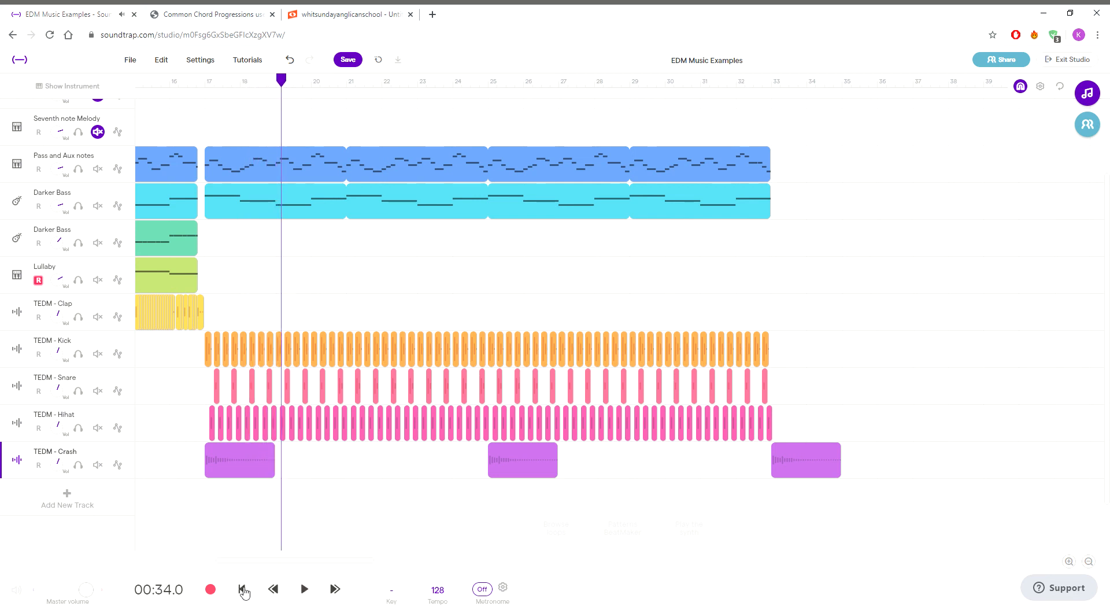